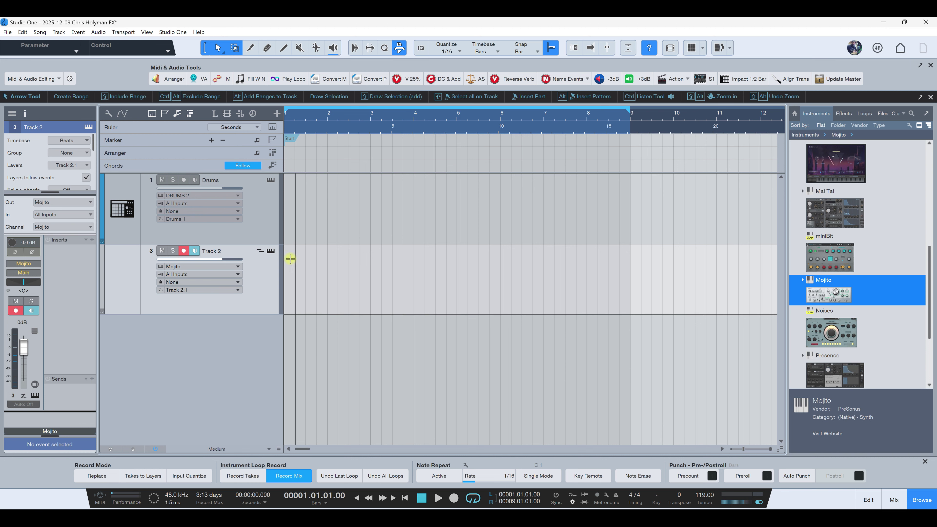
# Open the Mojito instrument on Track 2 and expand its Toolbox Mojito synth presets
pyautogui.click(271, 255)
pyautogui.moveTo(488, 214); pyautogui.dragTo(449, 237)
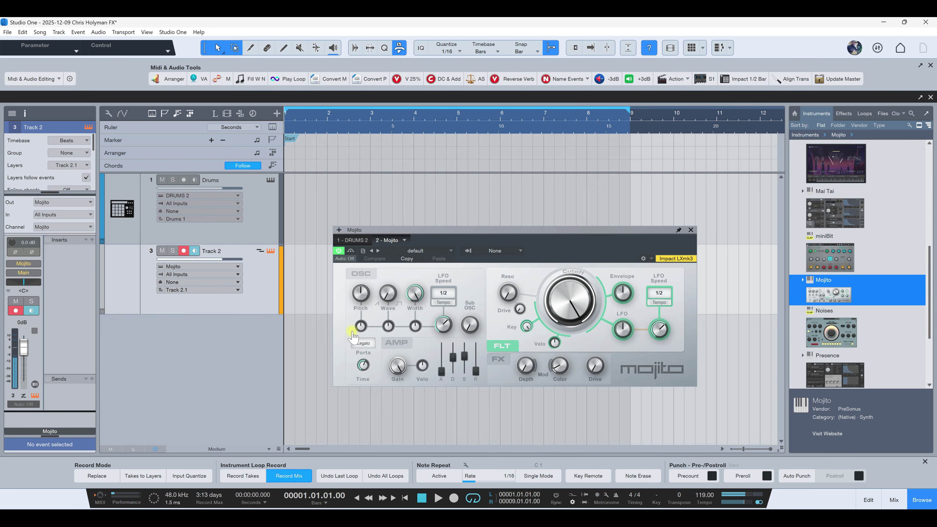
pyautogui.click(406, 251)
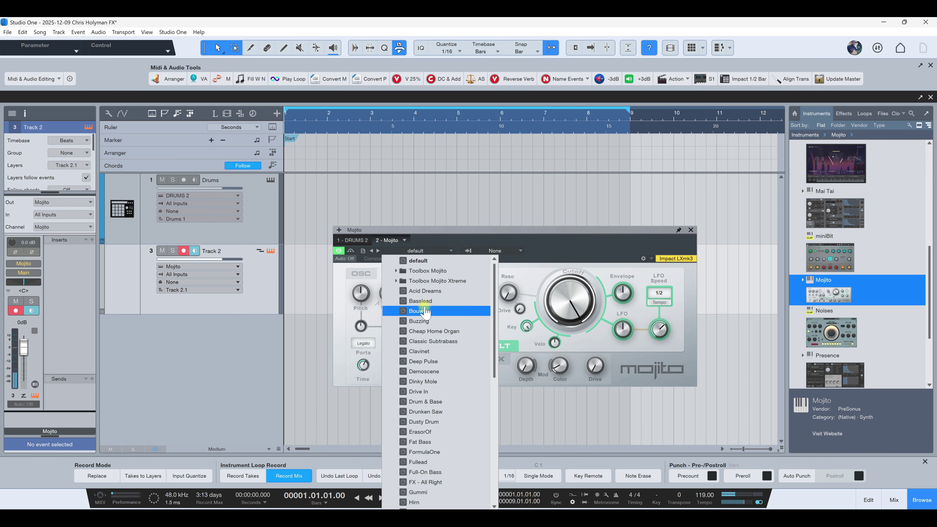
pyautogui.click(396, 281)
pyautogui.click(396, 281)
pyautogui.click(396, 271)
pyautogui.click(402, 291)
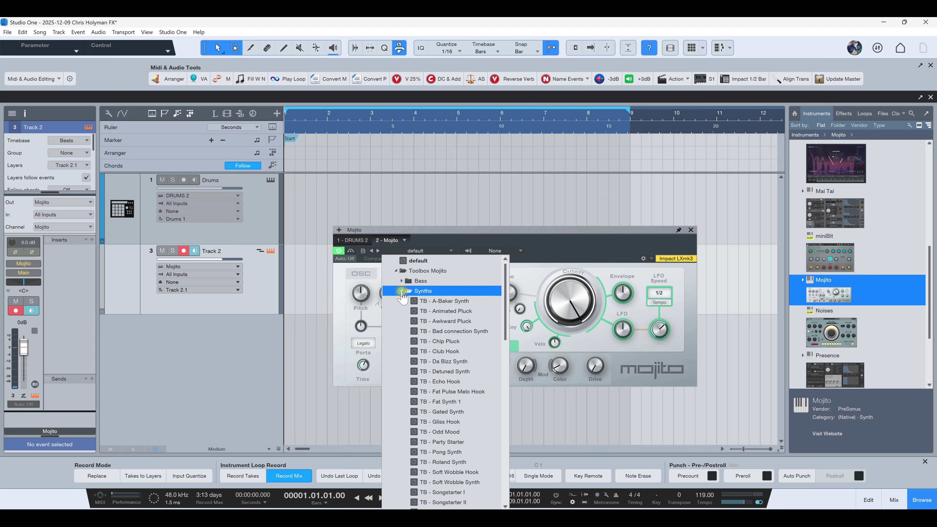
# Audition the Toolbox Mojito synth presets from TB - A-Baker Synth to TB - Roland Synth, and step back to TB - Awkward Pluck
pyautogui.click(439, 301)
pyautogui.click(440, 311)
pyautogui.click(441, 321)
pyautogui.click(441, 332)
pyautogui.click(442, 341)
pyautogui.click(443, 351)
pyautogui.click(444, 361)
pyautogui.click(445, 372)
pyautogui.click(445, 381)
pyautogui.click(446, 392)
pyautogui.click(445, 402)
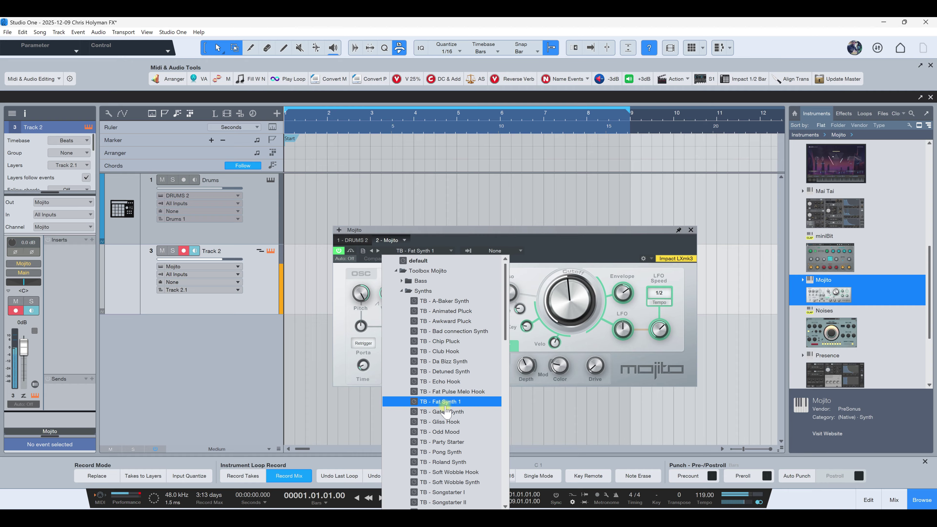
pyautogui.click(446, 412)
pyautogui.click(447, 421)
pyautogui.click(448, 432)
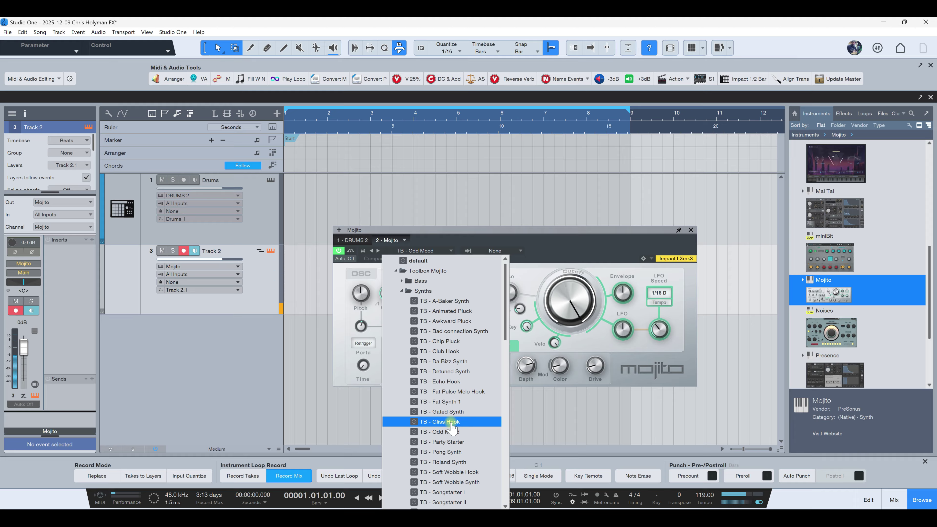
pyautogui.click(451, 442)
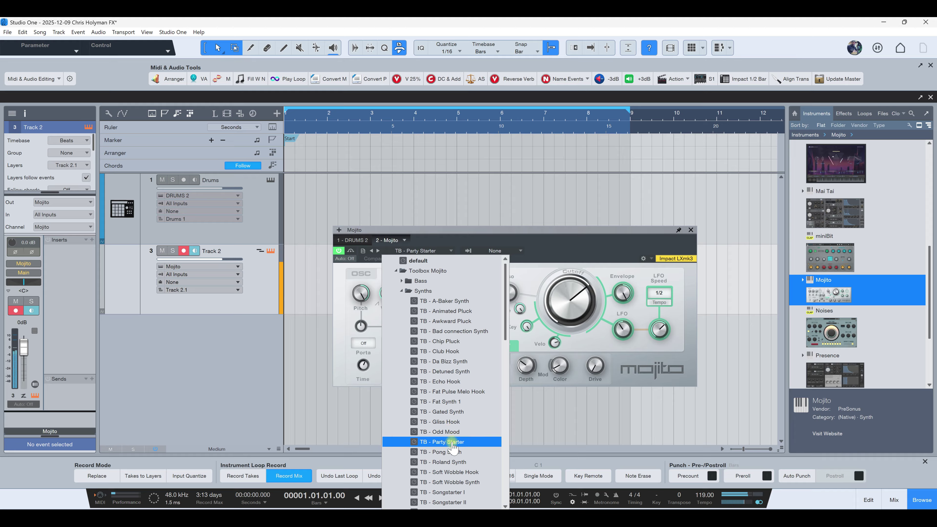
pyautogui.click(453, 462)
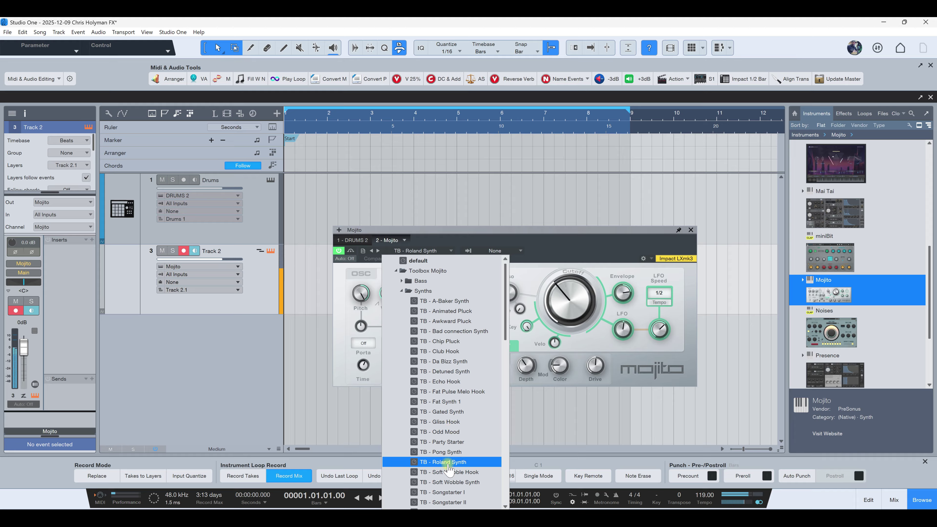
pyautogui.click(515, 397)
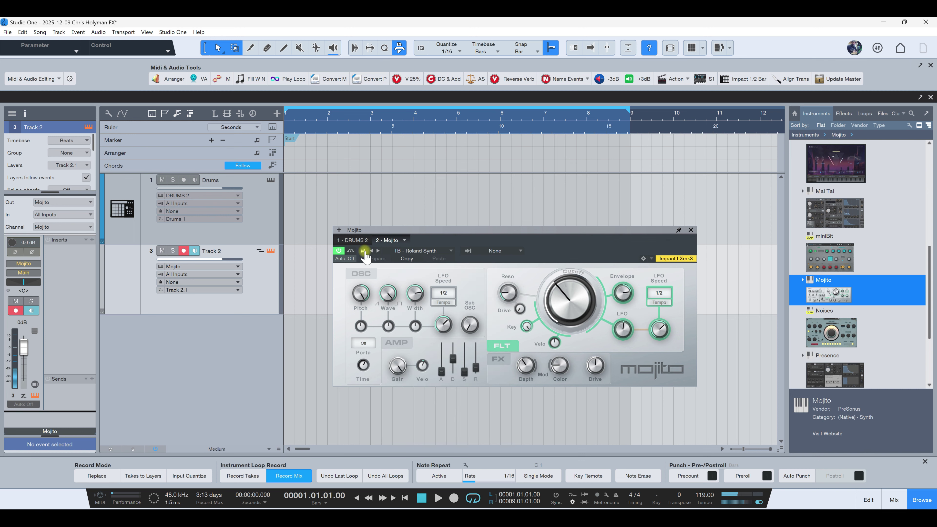
pyautogui.scroll(10, 365, 253)
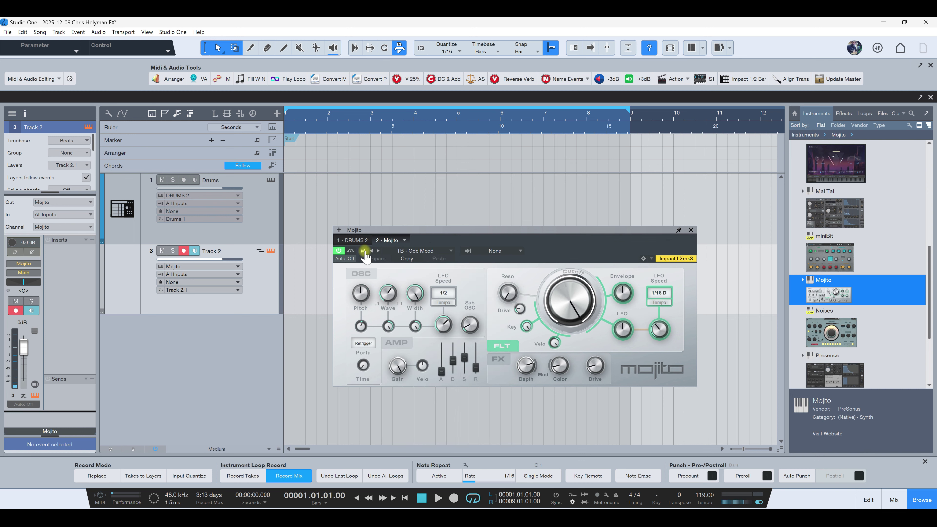
pyautogui.scroll(1, 364, 253)
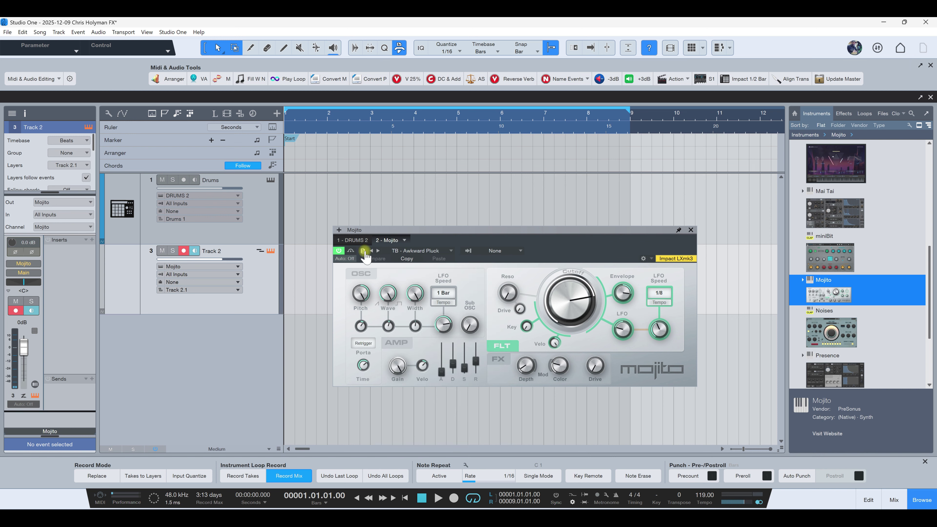
# Reload Mojito with its initial sound, and combine the Noises instrument with it in a Multi Instrument on Track 2
pyautogui.moveTo(835, 292); pyautogui.dragTo(505, 305)
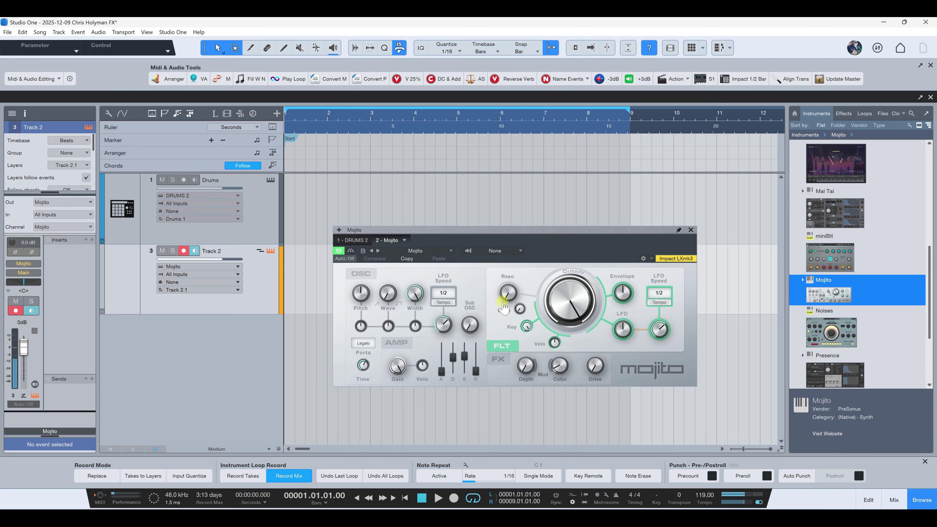
pyautogui.moveTo(832, 332); pyautogui.dragTo(290, 297)
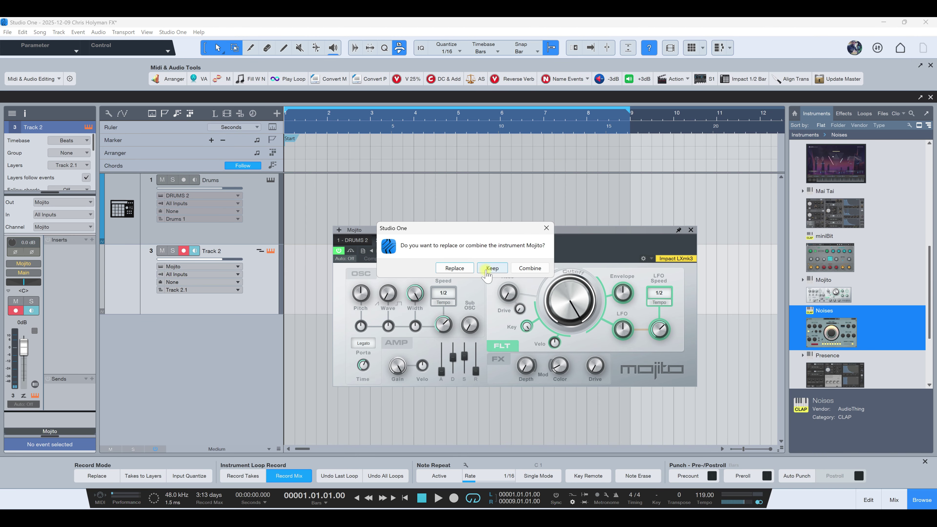
pyautogui.click(529, 269)
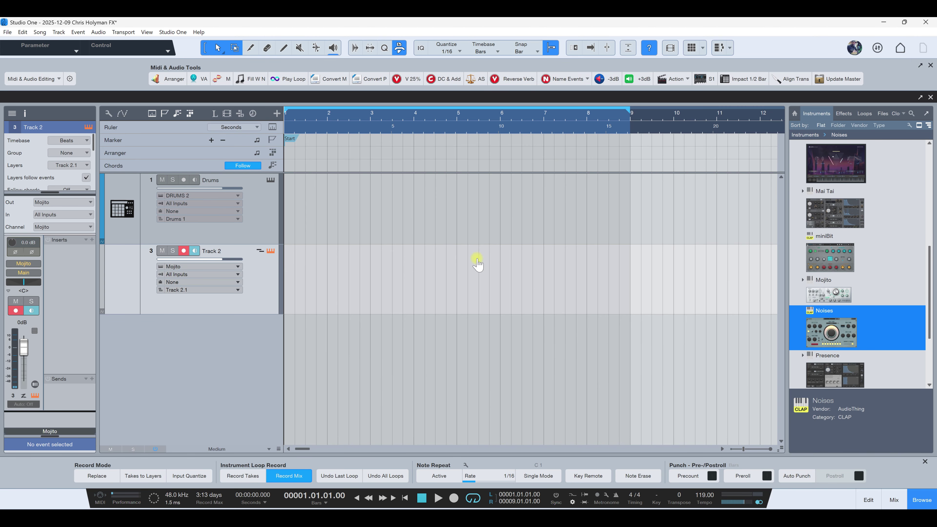
pyautogui.moveTo(453, 229); pyautogui.dragTo(440, 174)
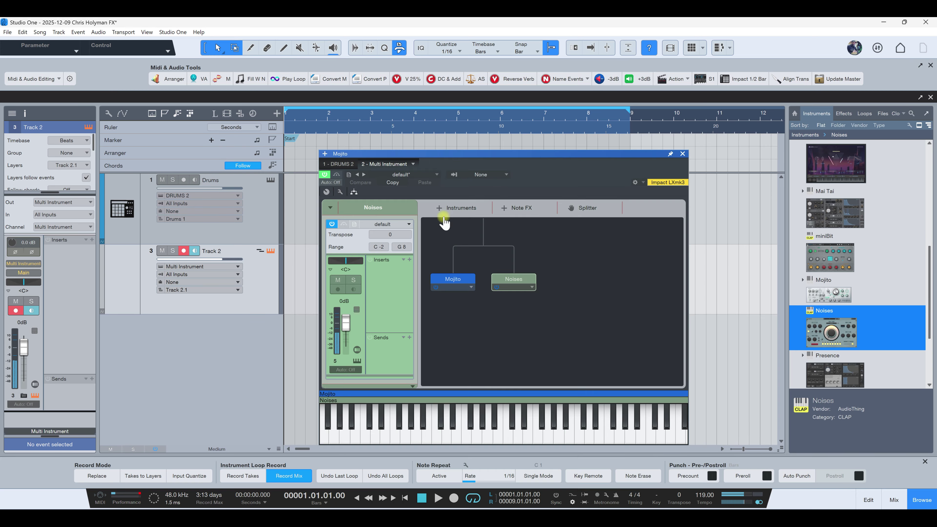
# Open the Noises editor from the Multi Instrument and try its Trigger on and off, leaving it off
pyautogui.doubleClick(511, 283)
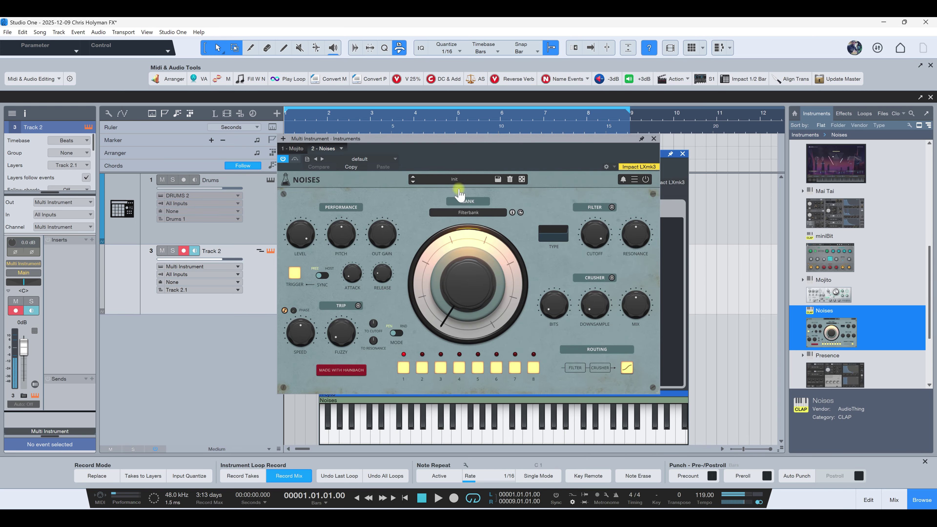
pyautogui.moveTo(455, 138); pyautogui.dragTo(464, 126)
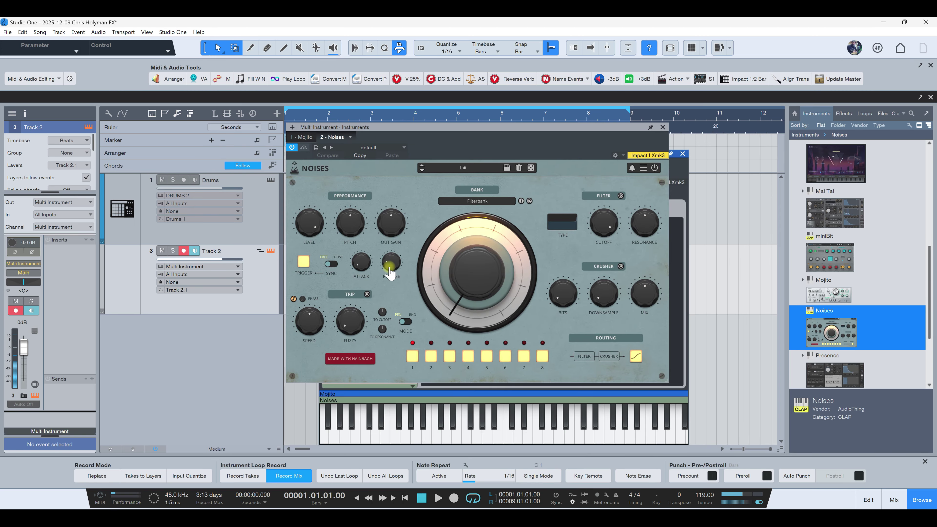
pyautogui.click(304, 263)
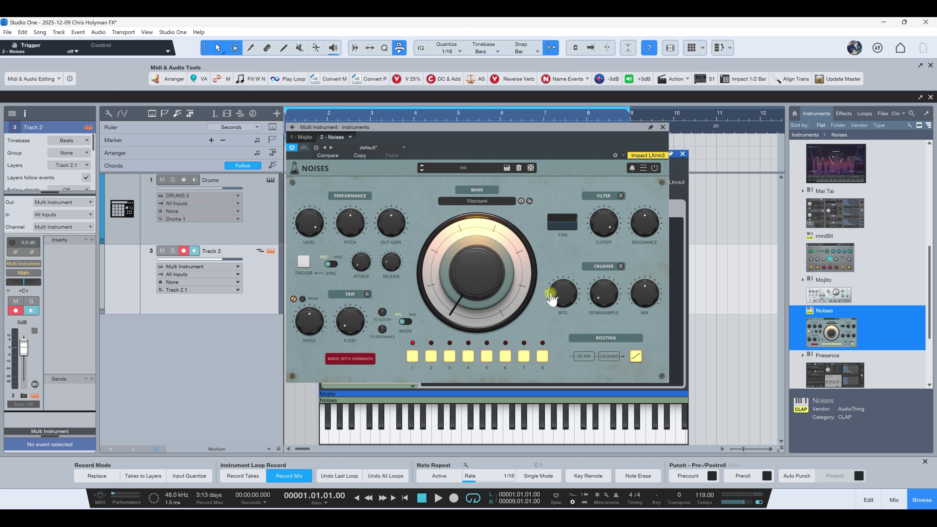
pyautogui.click(304, 263)
pyautogui.click(306, 267)
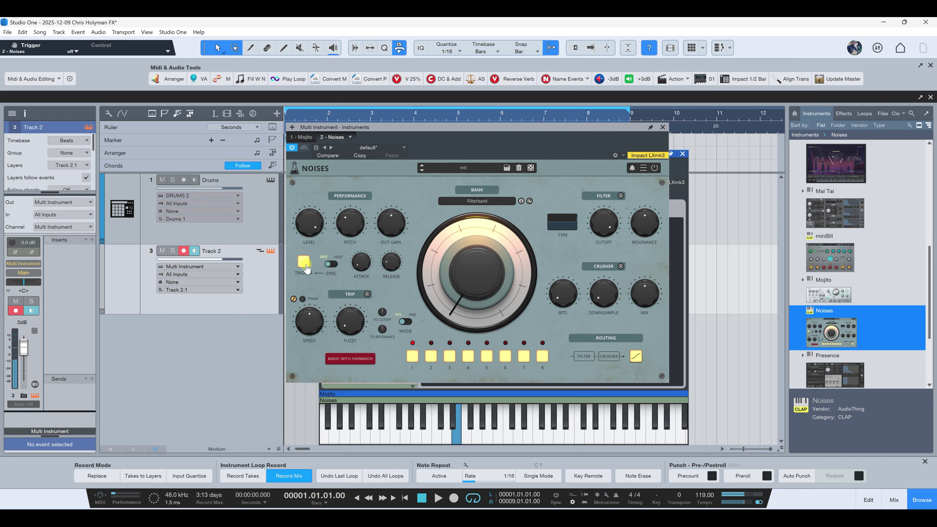
pyautogui.click(305, 265)
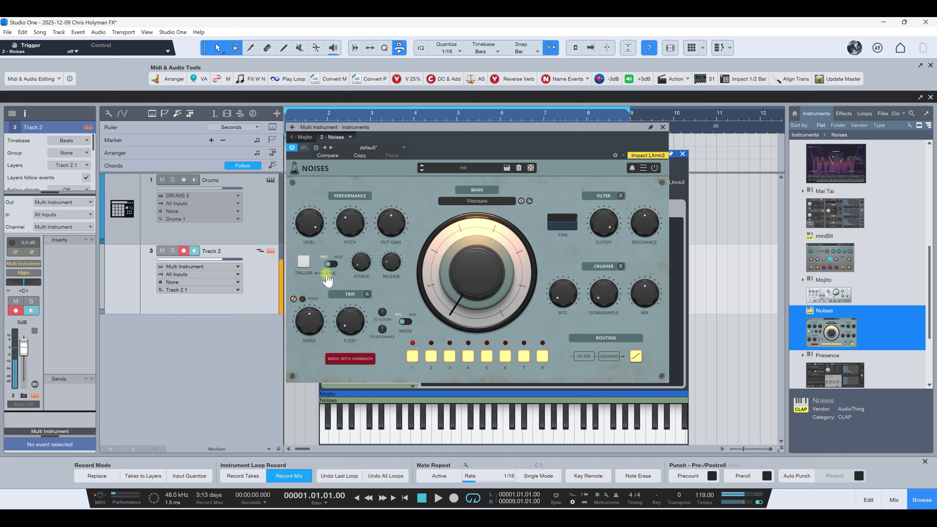
# Load the Noises preset Ambient Room Hero, set its Level to 66%, and turn its Trigger off
pyautogui.click(422, 171)
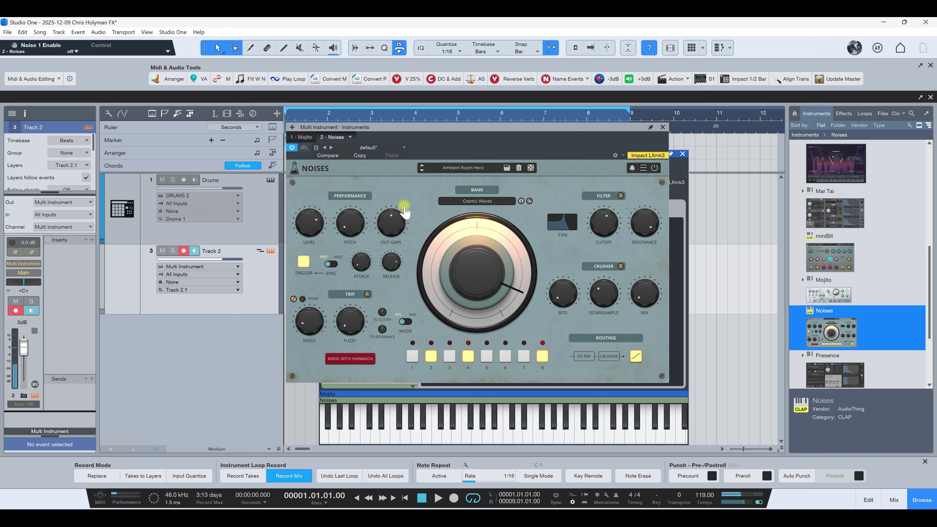
pyautogui.moveTo(310, 224); pyautogui.dragTo(307, 227)
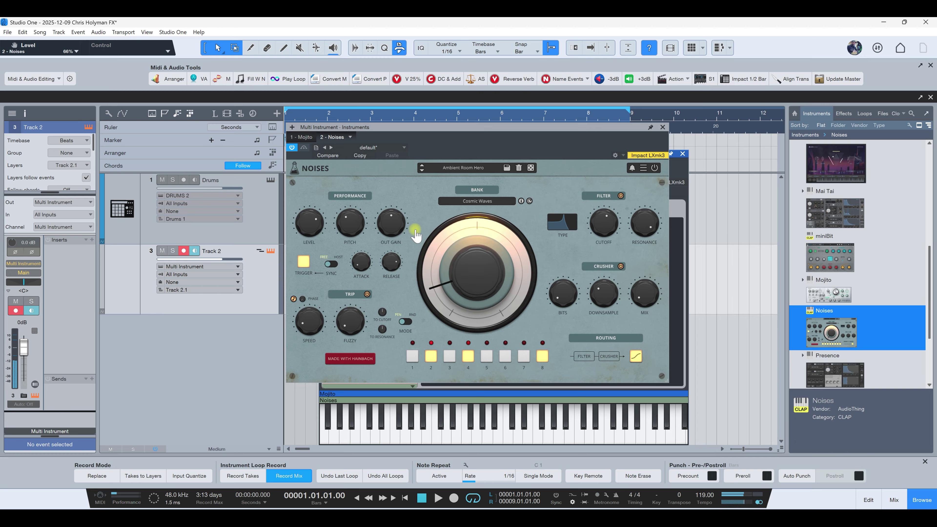
pyautogui.click(305, 262)
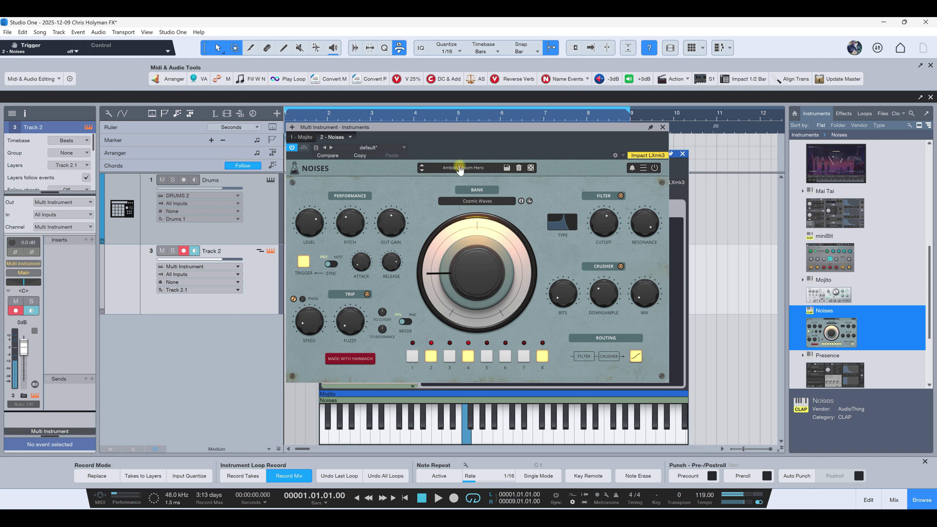
# Load the Broken Past preset from the Noises factory Melodic Patterns, and advance to the Cold War Stories preset
pyautogui.click(455, 168)
pyautogui.moveTo(457, 181)
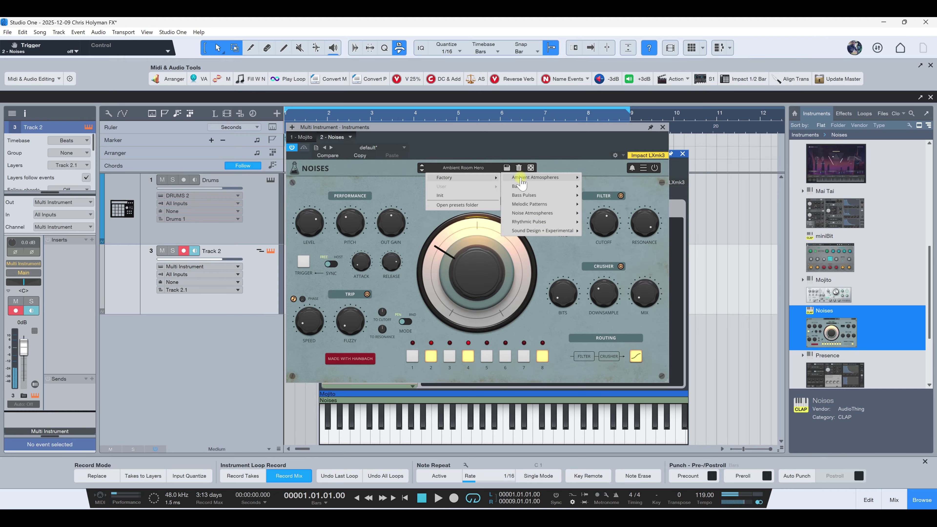
pyautogui.moveTo(523, 188)
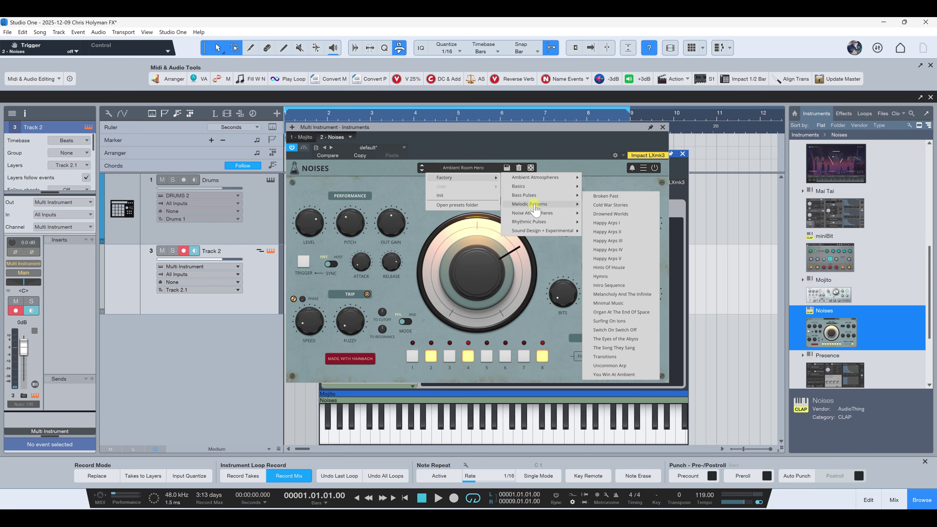
pyautogui.moveTo(539, 218)
pyautogui.click(615, 199)
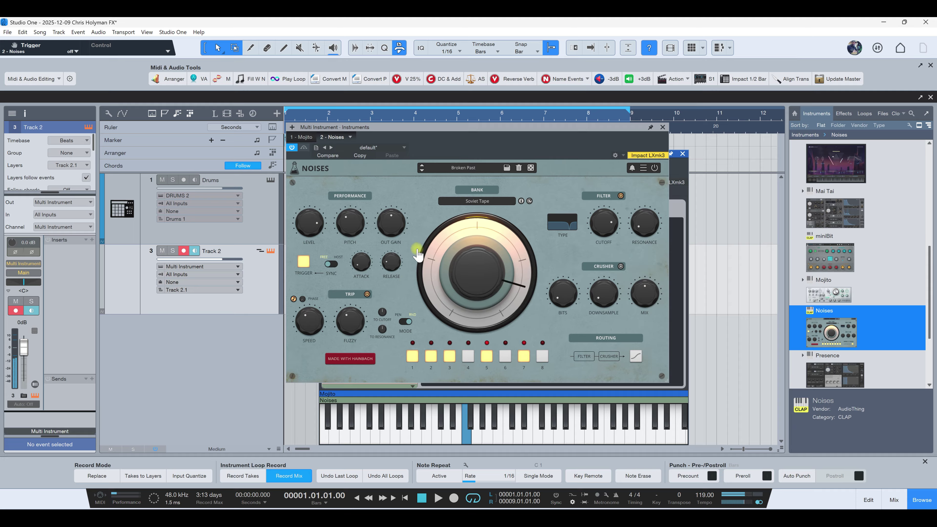
pyautogui.click(421, 170)
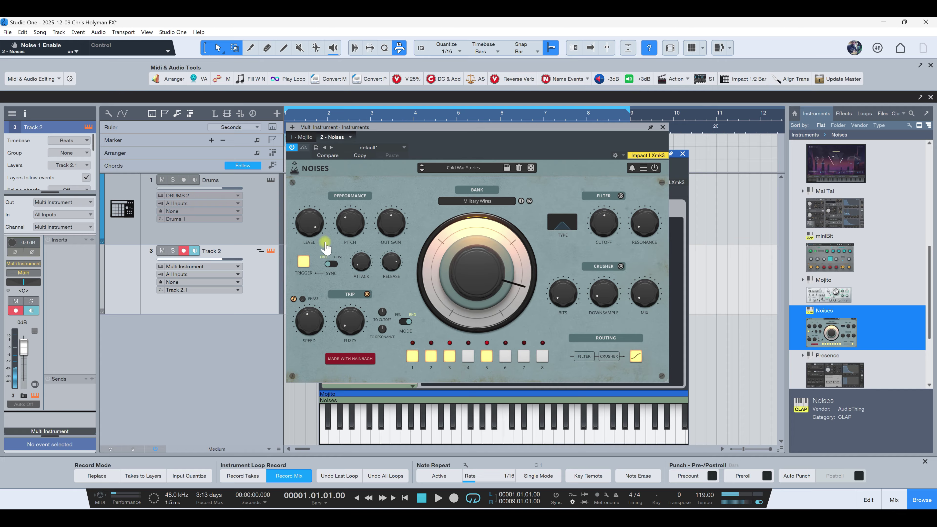
# Try Host sync in Noises, return it to Free, and load the Drowned Worlds preset with Trigger off
pyautogui.click(334, 266)
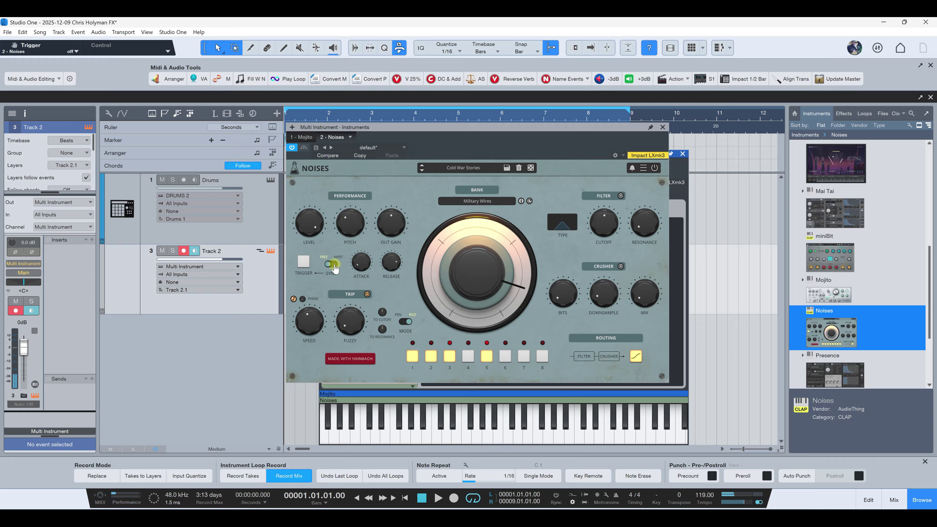
pyautogui.click(334, 266)
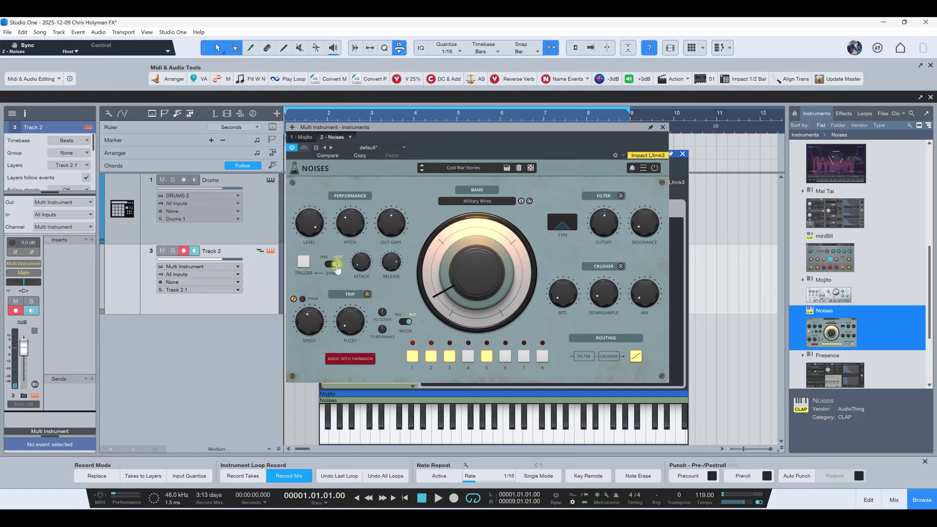
pyautogui.click(334, 265)
pyautogui.click(302, 265)
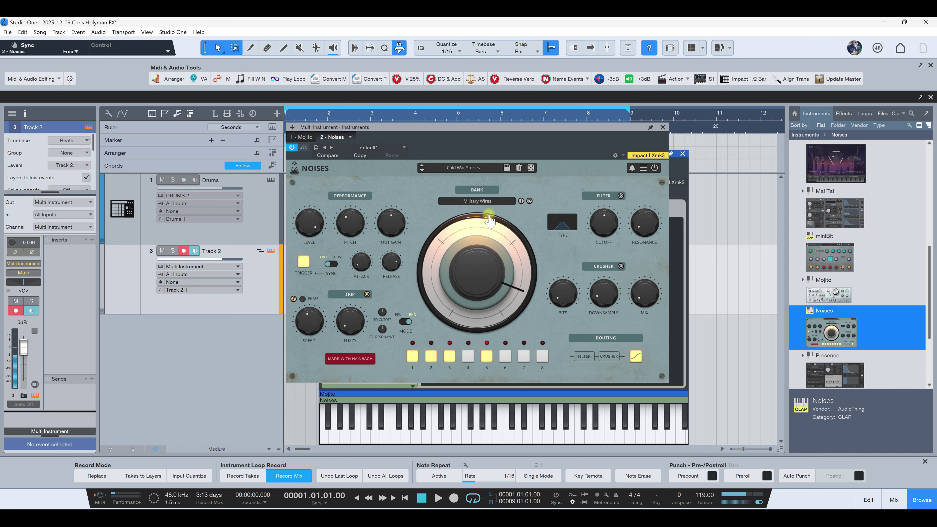
pyautogui.click(422, 170)
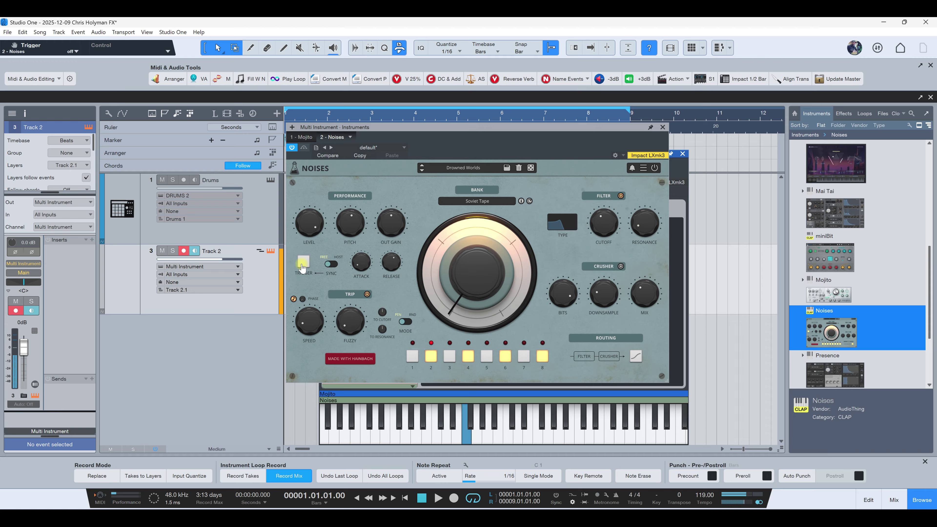
# Place the instrument editor beside the Multi Instrument window, and switch it from Noises to Mojito and back
pyautogui.moveTo(430, 127); pyautogui.dragTo(194, 115)
pyautogui.moveTo(457, 157); pyautogui.dragTo(587, 122)
pyautogui.click(598, 251)
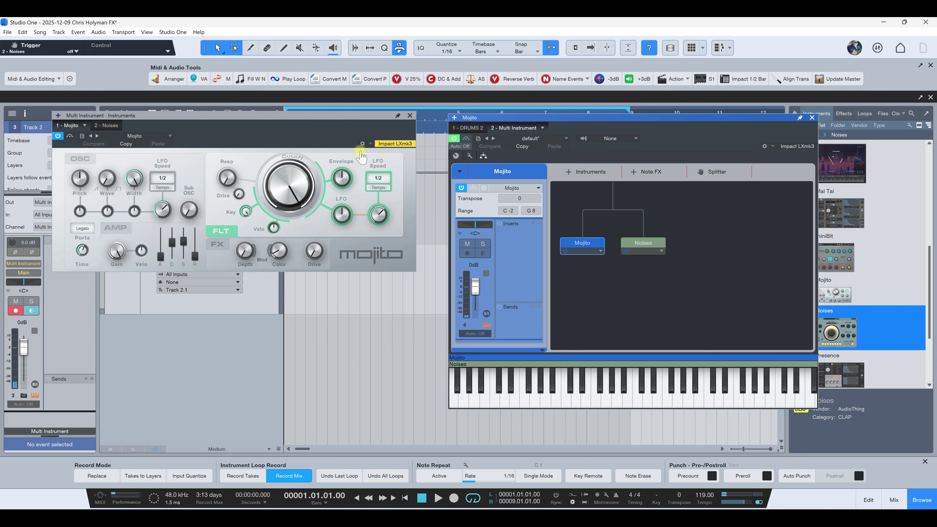
pyautogui.click(641, 243)
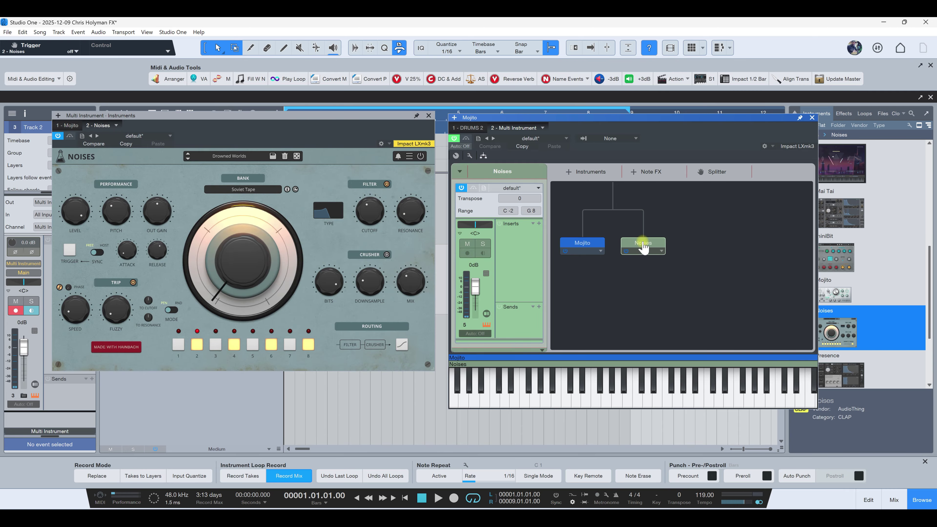
pyautogui.moveTo(734, 120); pyautogui.dragTo(748, 119)
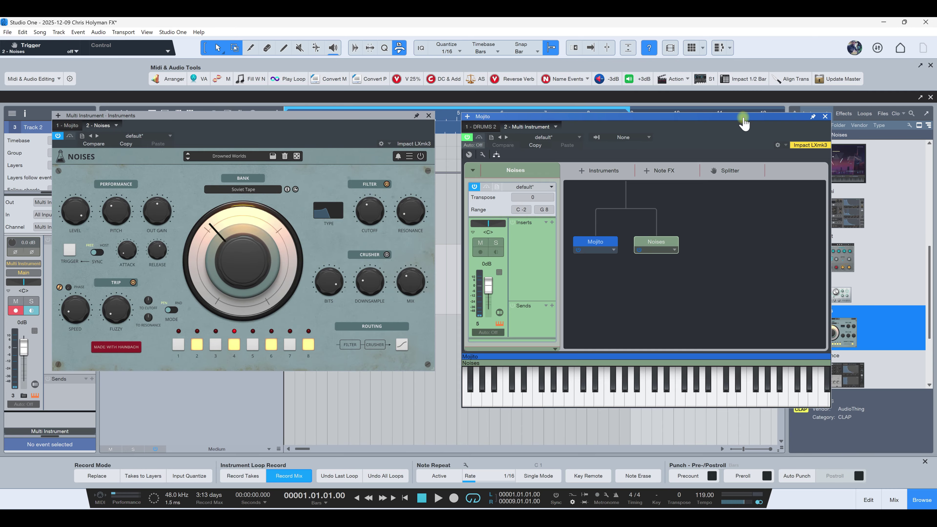
# Close the Multi Instrument window and arrange the Mojito and Noises editors side by side
pyautogui.click(825, 116)
pyautogui.moveTo(329, 128); pyautogui.dragTo(670, 110)
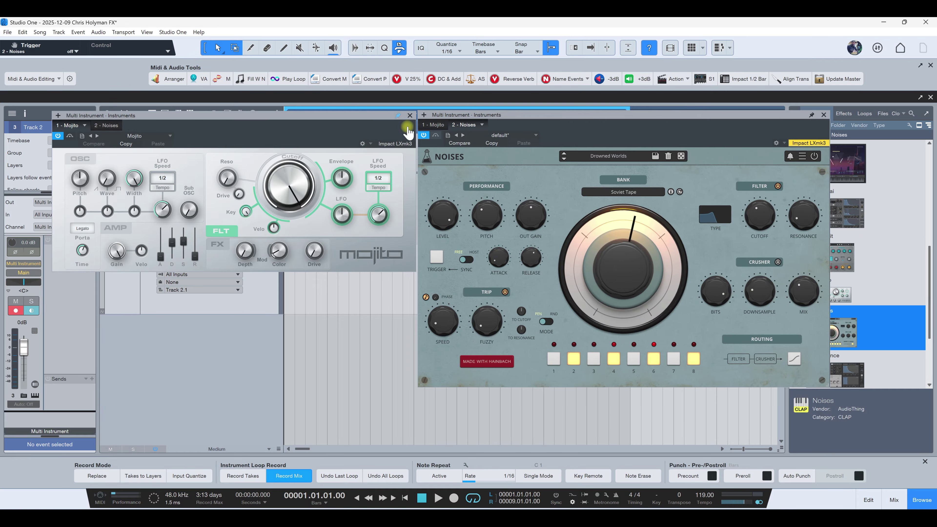
pyautogui.moveTo(377, 117); pyautogui.dragTo(373, 149)
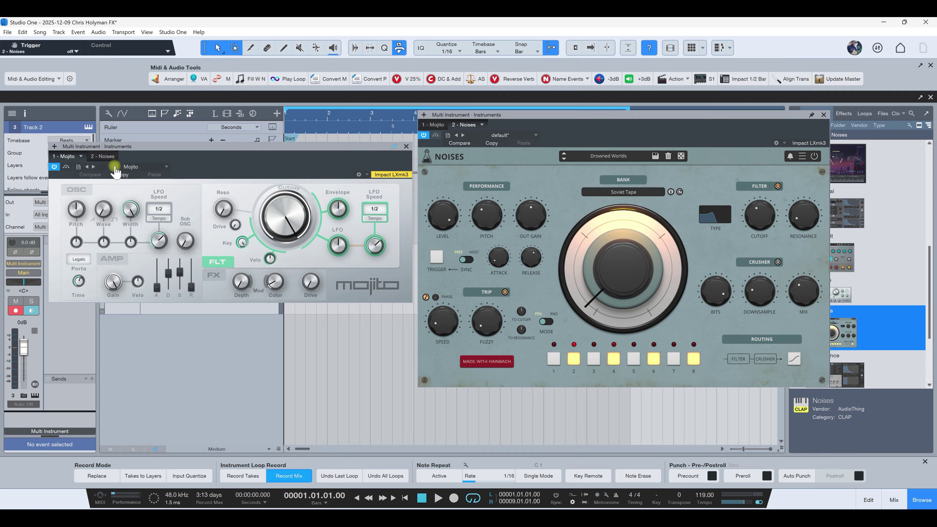
# Load the TB - 80s Synth Bass preset in Mojito and the Happy Arps I preset in Noises
pyautogui.click(94, 167)
pyautogui.click(94, 167)
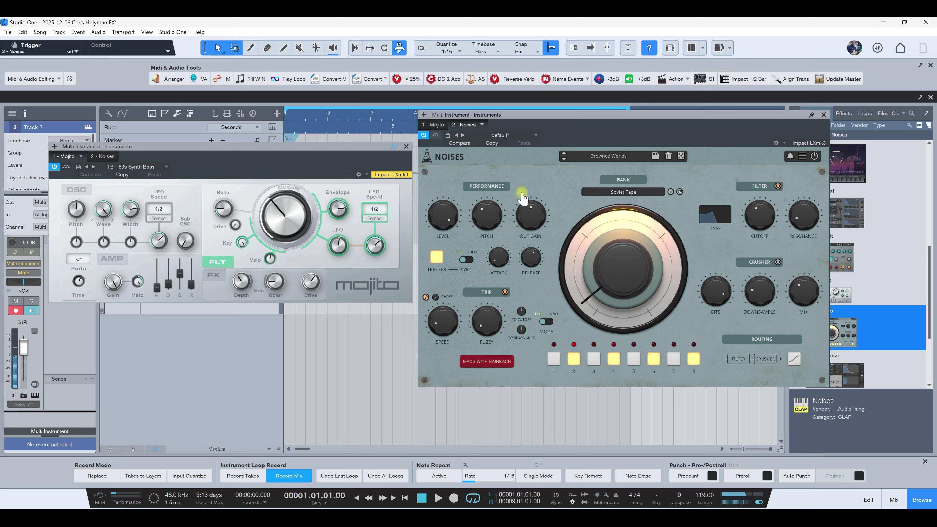
pyautogui.click(564, 159)
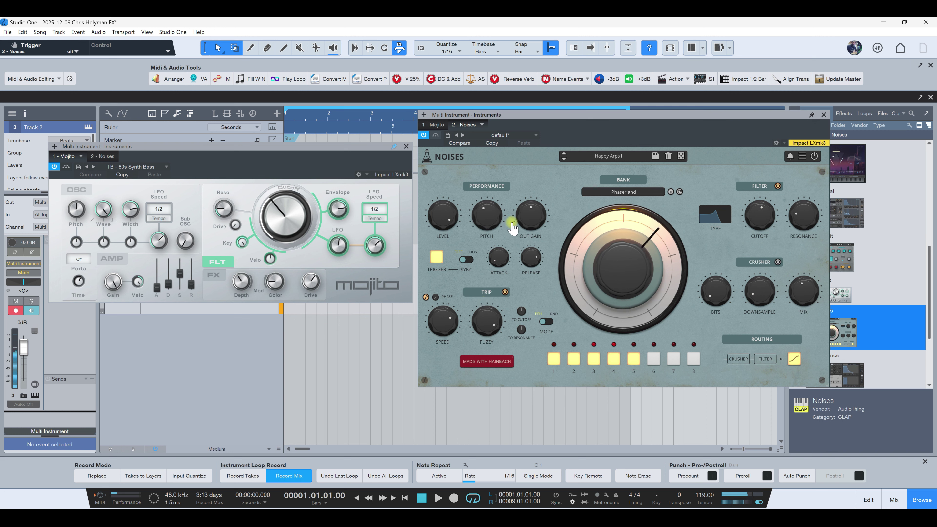
# Set Trip Fuzzy in Noises to 17%, advance to the Happy Arps II preset, and toggle Trigger
pyautogui.moveTo(496, 310); pyautogui.dragTo(493, 399)
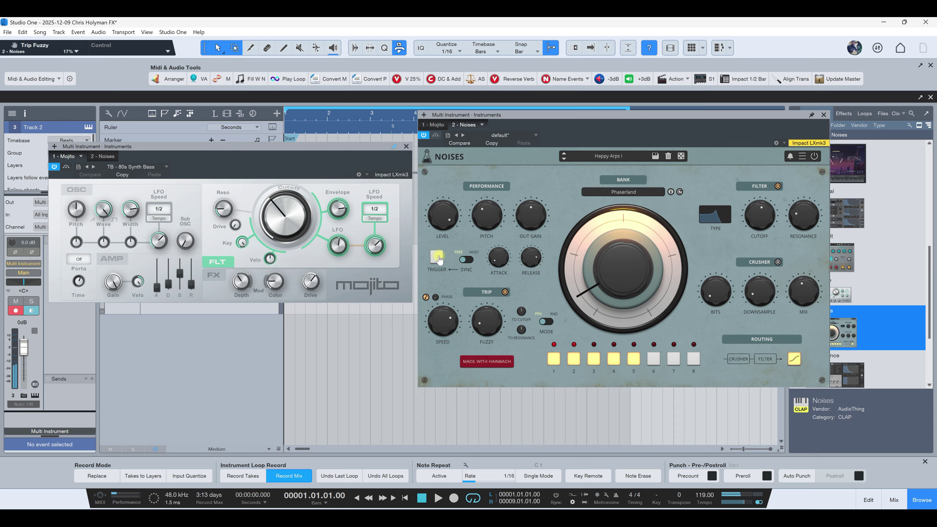
pyautogui.click(565, 159)
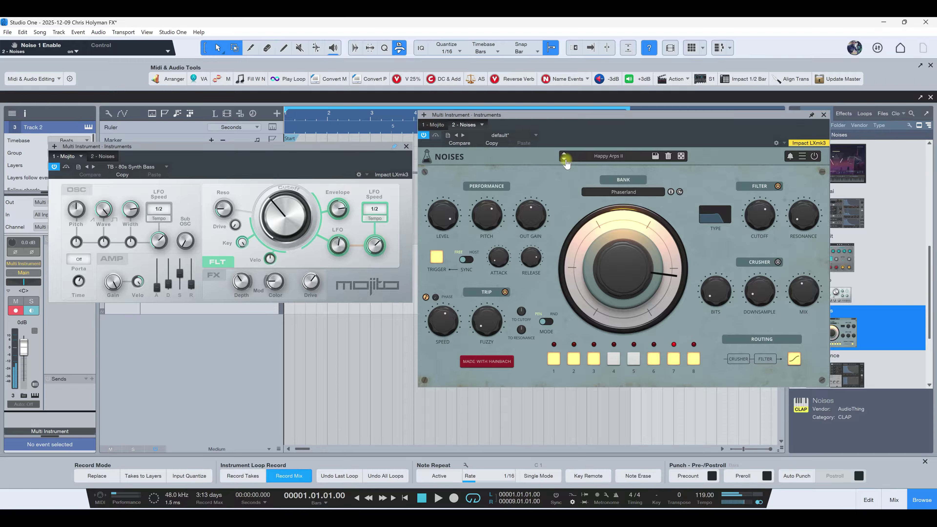
pyautogui.click(437, 261)
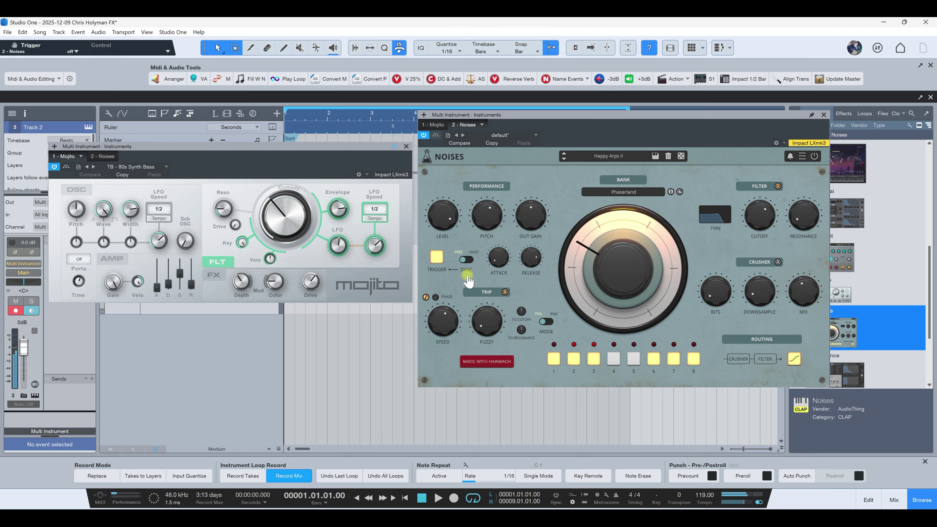
# Try the Random trip mode and a different Speed in Noises, return to Pendulum, and load the Happy Arps III preset
pyautogui.click(546, 322)
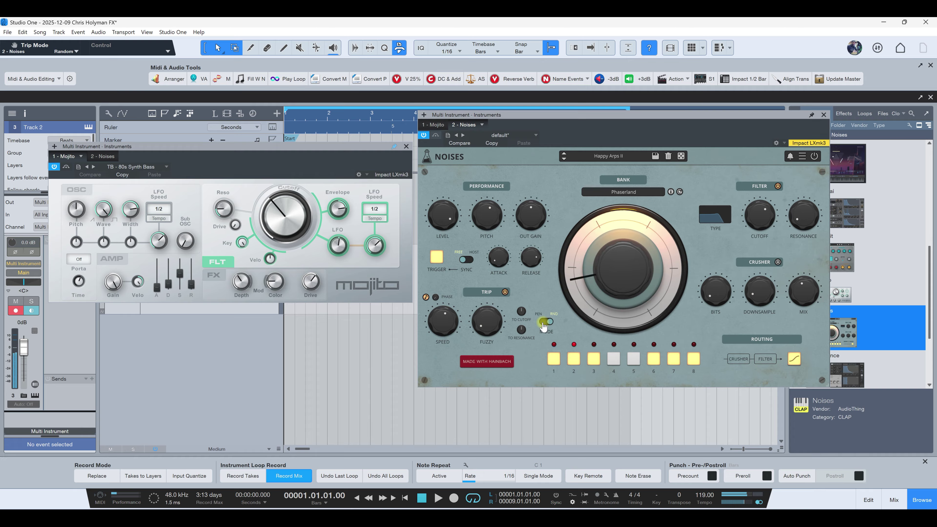
pyautogui.moveTo(447, 328); pyautogui.dragTo(449, 295)
pyautogui.click(545, 322)
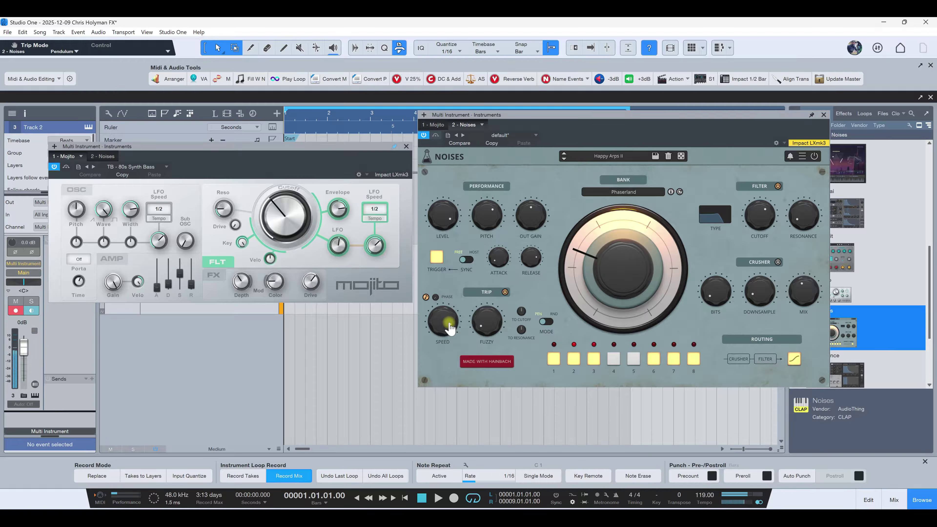
pyautogui.click(436, 258)
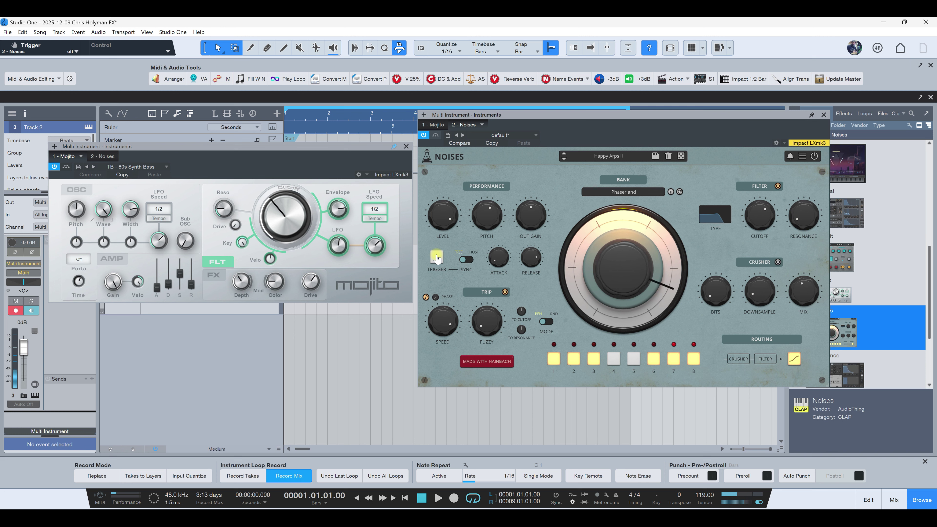
pyautogui.click(564, 160)
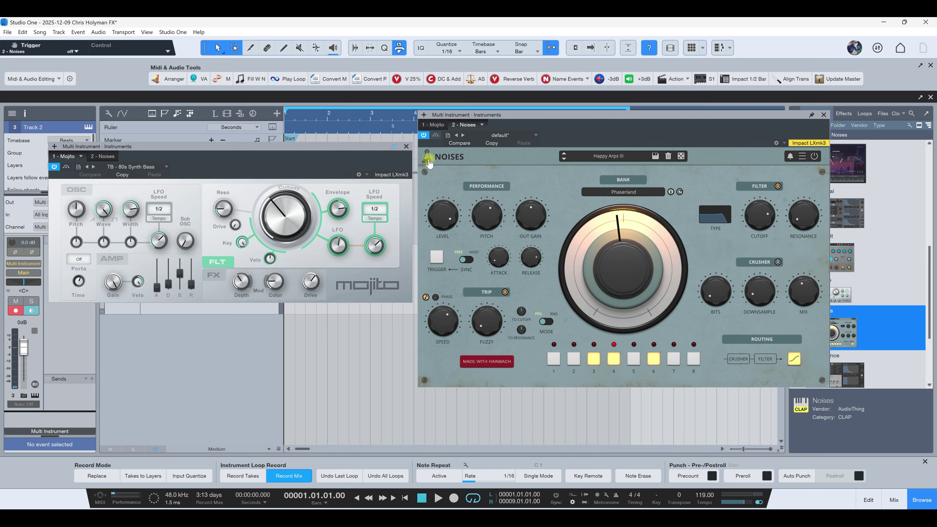
# View the Global Settings options of Noises, and close the Noises editor window
pyautogui.click(803, 156)
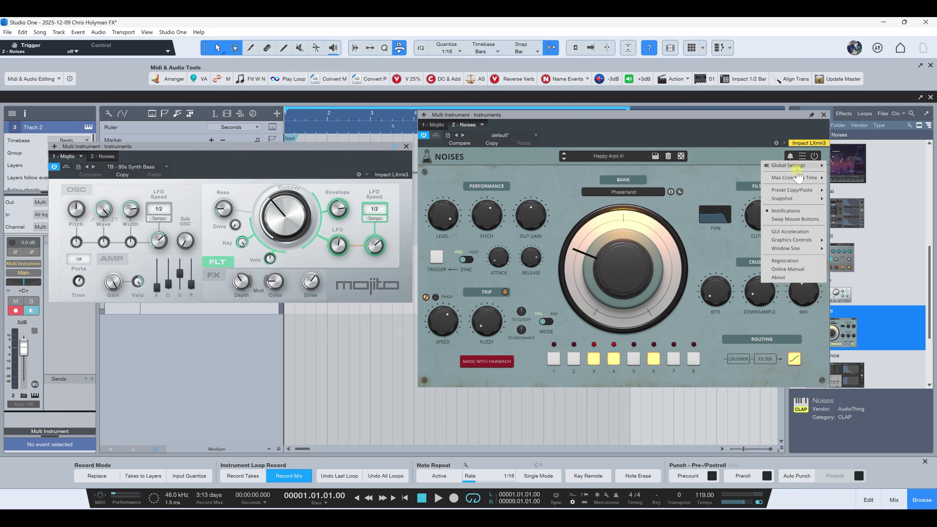
pyautogui.moveTo(795, 169)
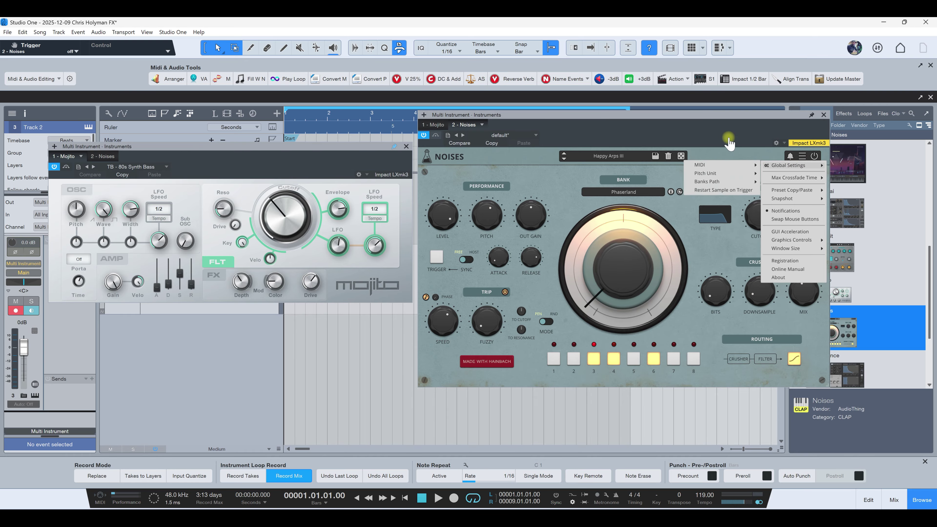
pyautogui.moveTo(709, 122); pyautogui.dragTo(636, 139)
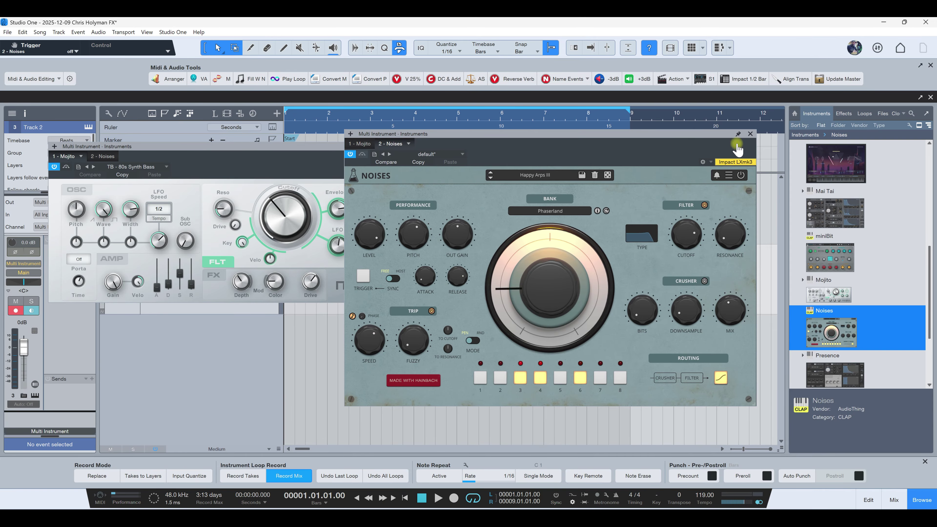
pyautogui.click(751, 135)
# Browse the Distortion and Dynamics effects, and add the Speakers effect from the Effects folder on a new audio track
pyautogui.click(845, 114)
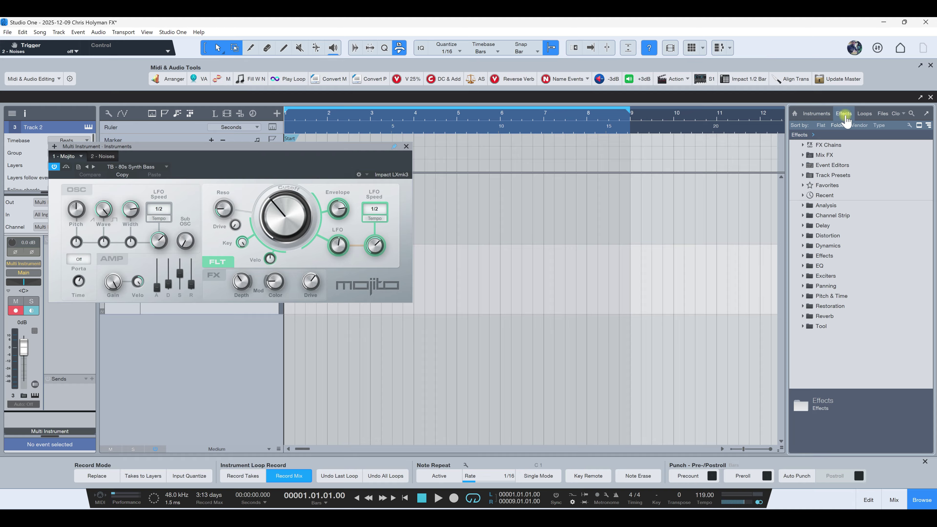
pyautogui.click(804, 237)
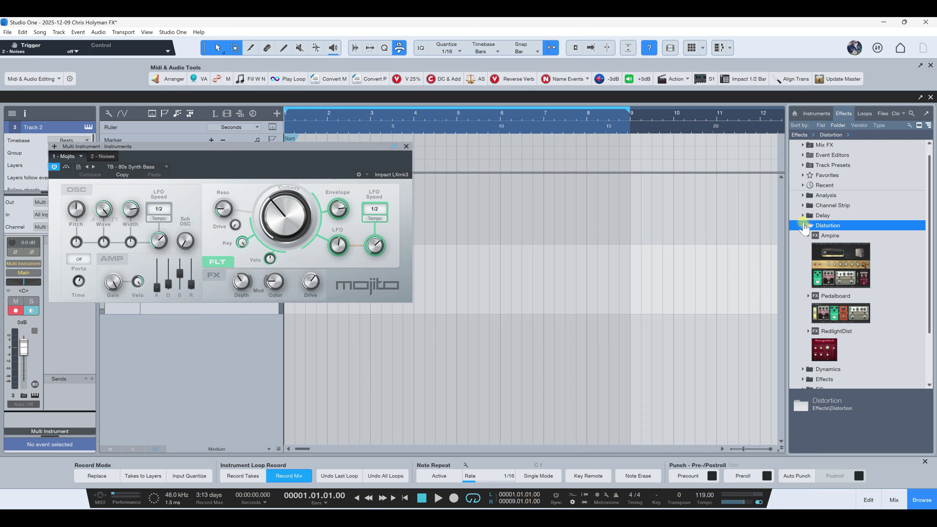
pyautogui.click(805, 226)
pyautogui.click(804, 236)
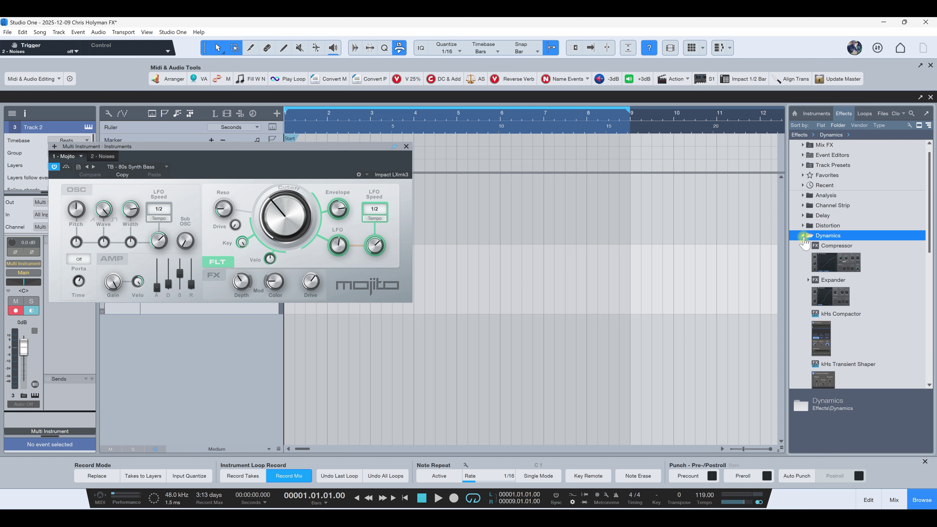
pyautogui.scroll(-6, 827, 261)
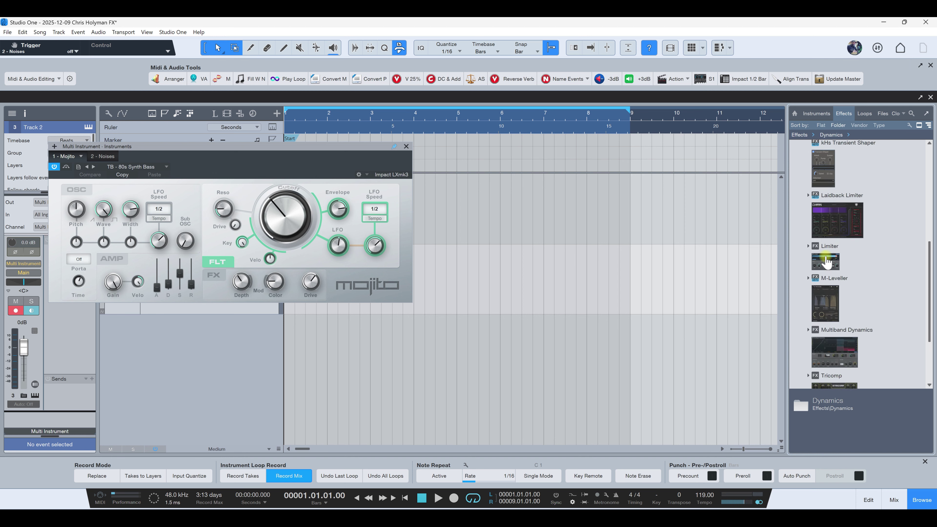
pyautogui.scroll(3, 826, 261)
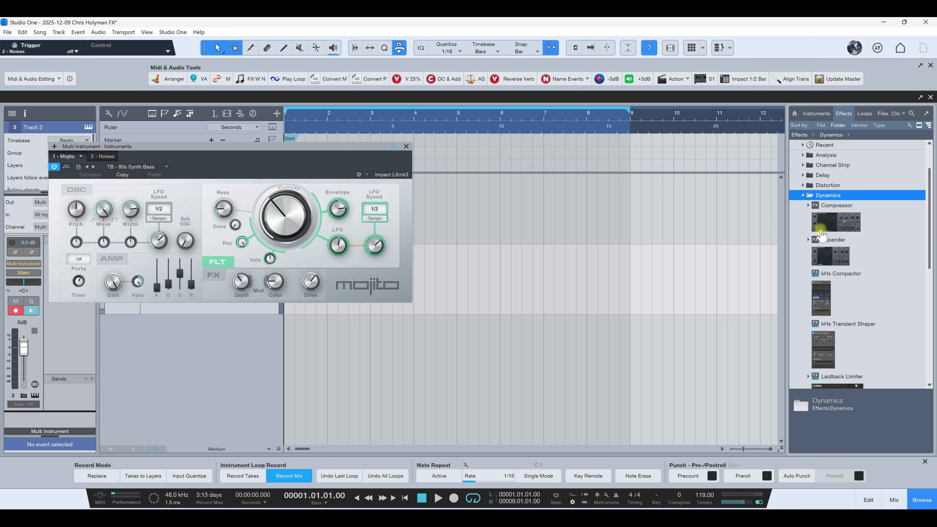
pyautogui.click(803, 195)
pyautogui.click(803, 205)
pyautogui.scroll(-1, 827, 255)
pyautogui.scroll(-5, 827, 258)
pyautogui.moveTo(845, 214); pyautogui.dragTo(227, 347)
pyautogui.moveTo(227, 353); pyautogui.dragTo(227, 353)
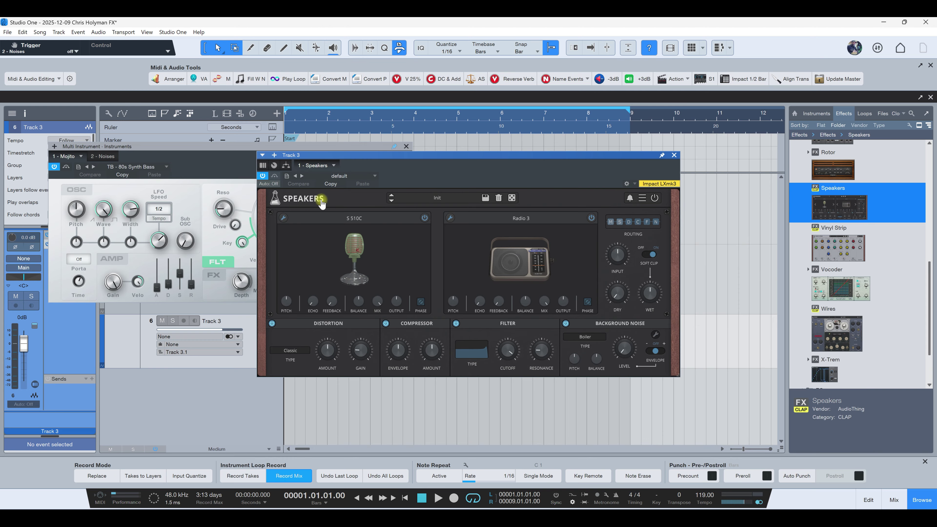
# Step forward through the microphone models in Speakers, from Telephone 1970 and BM2 on to Sound Level Meter
pyautogui.moveTo(409, 278)
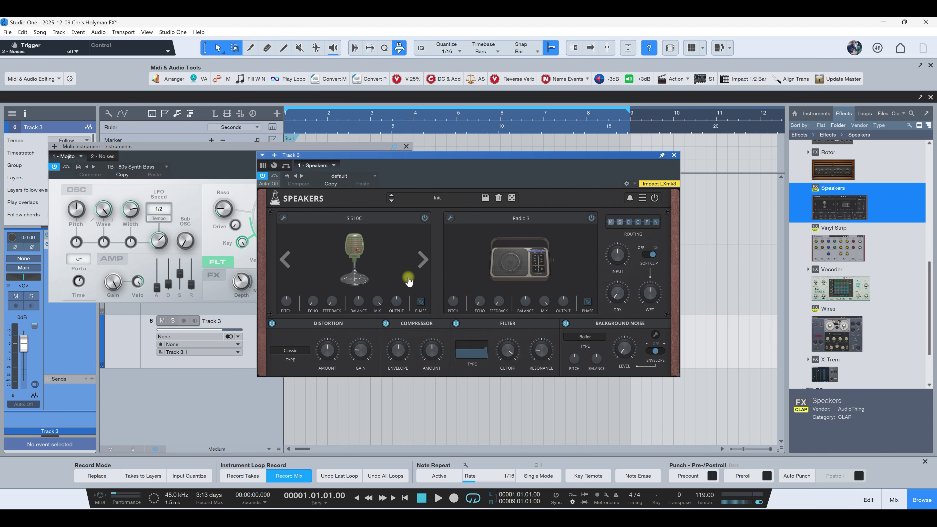
pyautogui.click(417, 259)
pyautogui.click(423, 261)
pyautogui.click(423, 261)
pyautogui.click(423, 260)
pyautogui.click(423, 261)
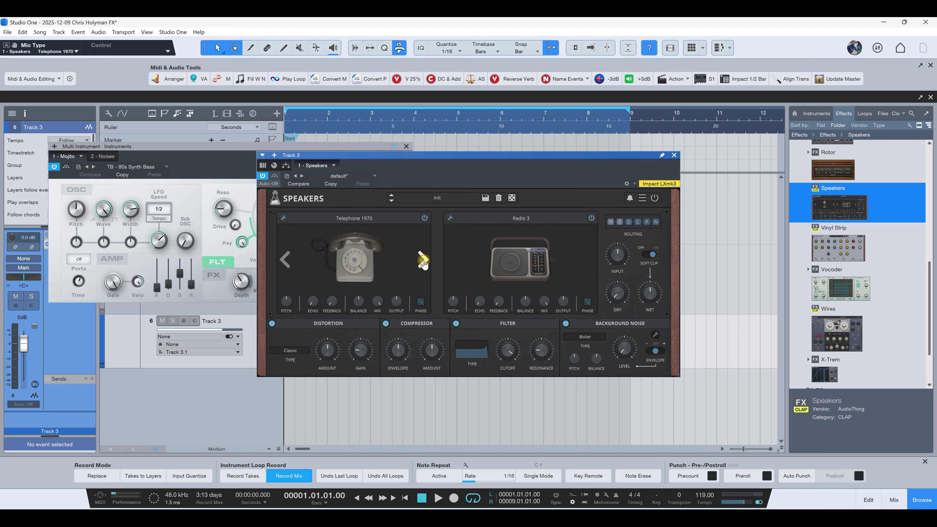
pyautogui.click(423, 261)
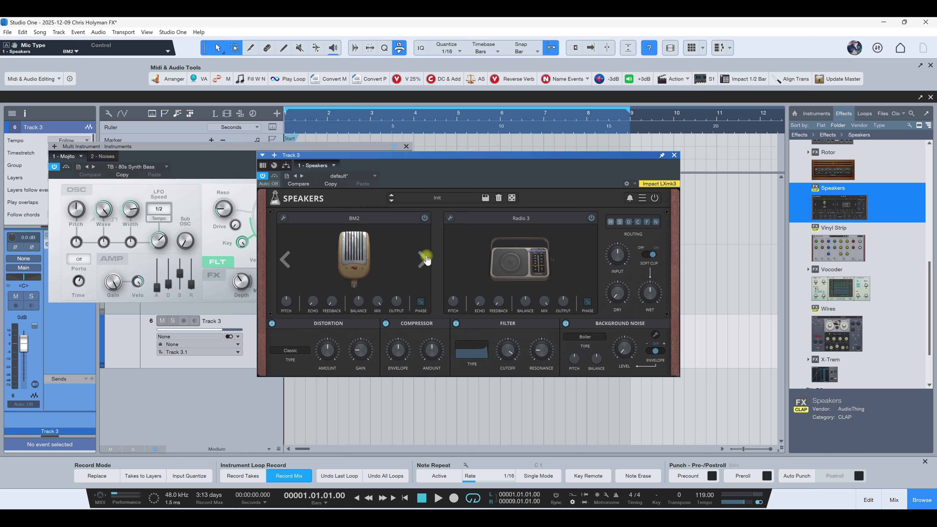
pyautogui.click(423, 261)
pyautogui.click(423, 260)
pyautogui.click(423, 261)
pyautogui.click(423, 260)
pyautogui.click(423, 261)
pyautogui.click(423, 261)
pyautogui.click(423, 260)
pyautogui.click(423, 260)
pyautogui.click(423, 261)
pyautogui.click(423, 261)
pyautogui.click(423, 261)
pyautogui.click(423, 260)
pyautogui.click(423, 261)
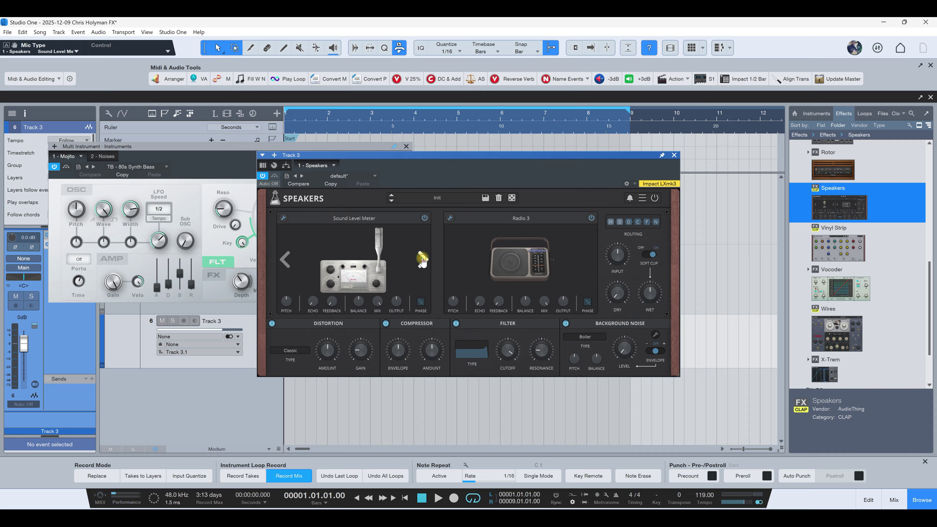
# Toggle the Compressor section in Speakers, and randomize the plug-in's settings seven times
pyautogui.click(386, 325)
pyautogui.click(512, 197)
pyautogui.click(513, 199)
pyautogui.click(512, 198)
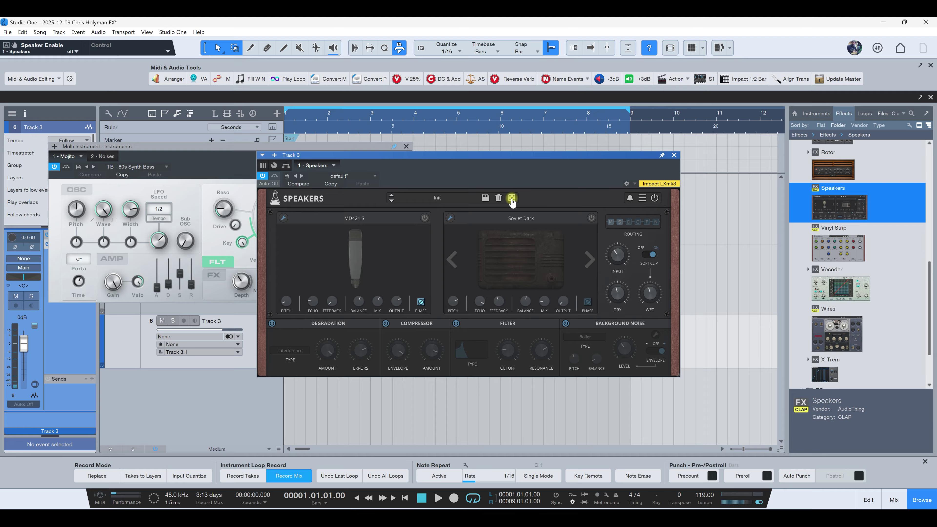
pyautogui.click(512, 199)
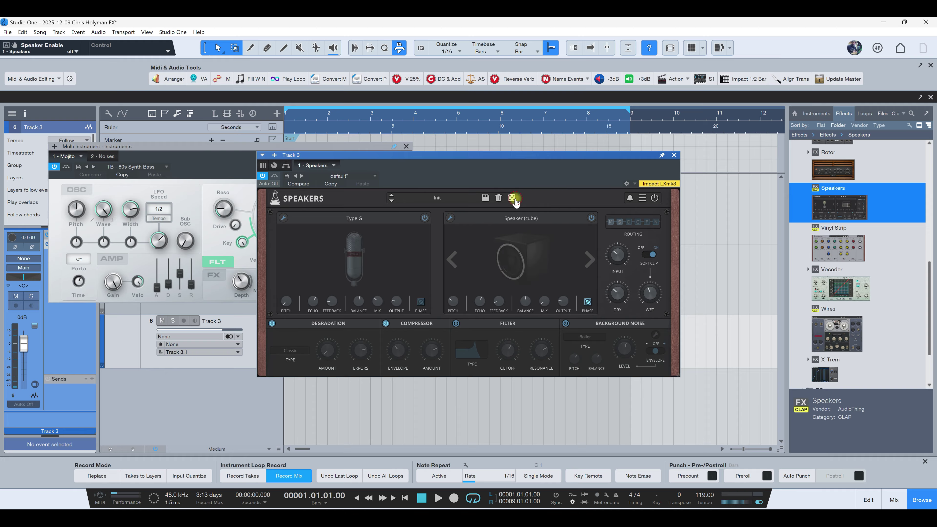
pyautogui.click(512, 198)
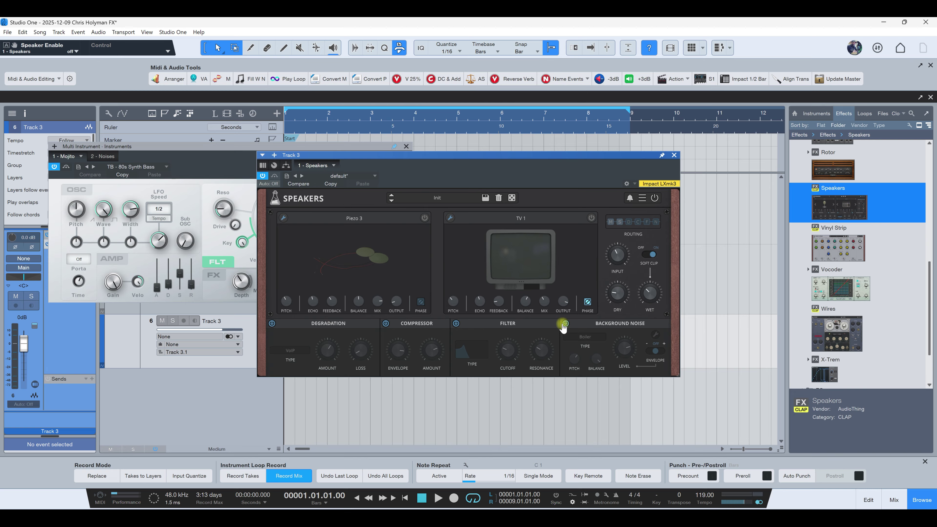
pyautogui.click(511, 199)
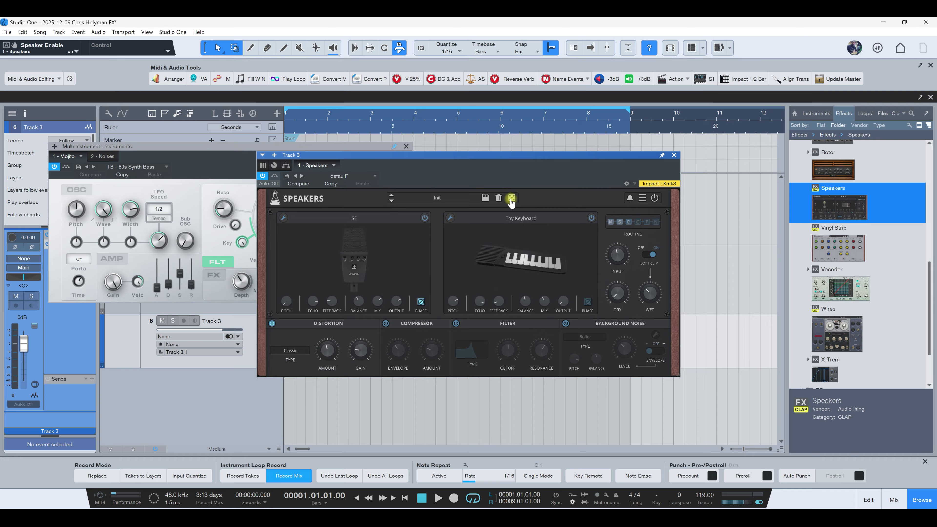
pyautogui.click(511, 199)
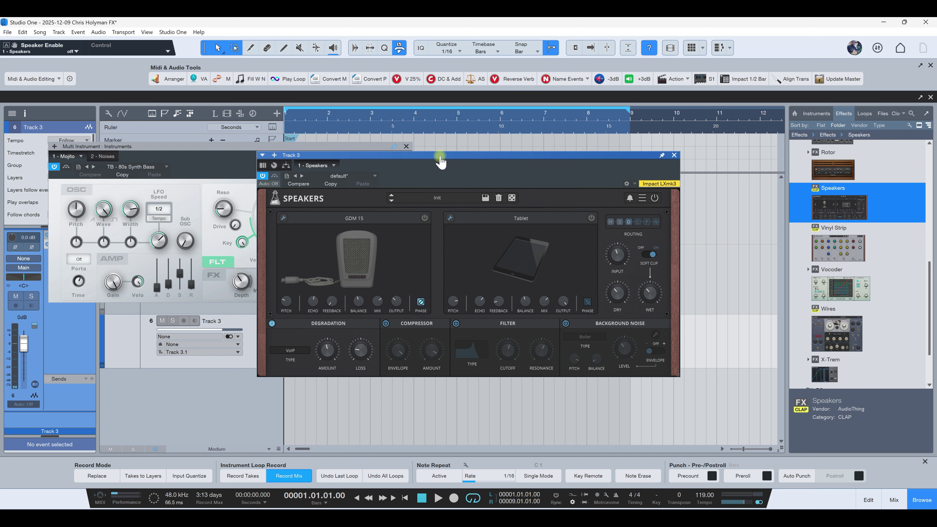
# Close the Speakers editor, and add the Vinyl Strip effect to Track 3
pyautogui.moveTo(441, 162); pyautogui.dragTo(459, 176)
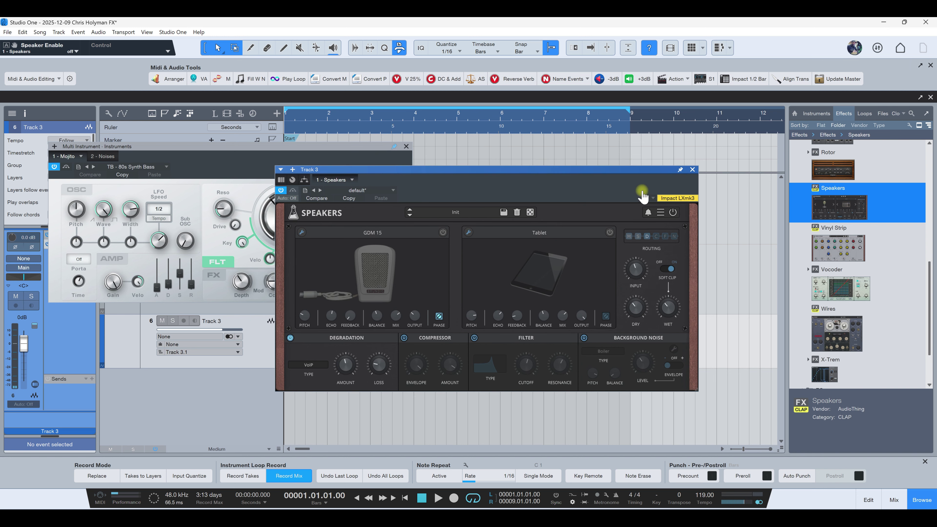
pyautogui.click(693, 170)
pyautogui.moveTo(849, 243); pyautogui.dragTo(244, 336)
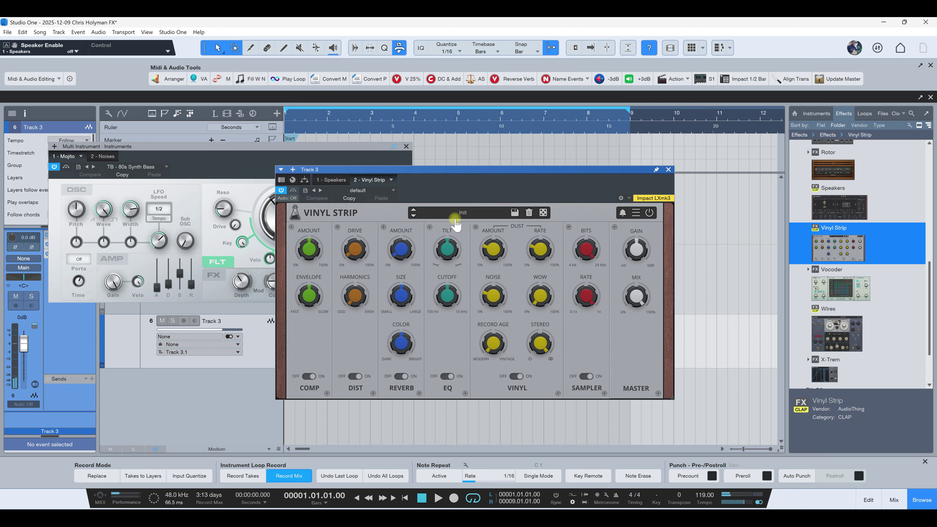
# Load the Vintage Record factory preset in Vinyl Strip
pyautogui.click(455, 216)
pyautogui.moveTo(445, 224)
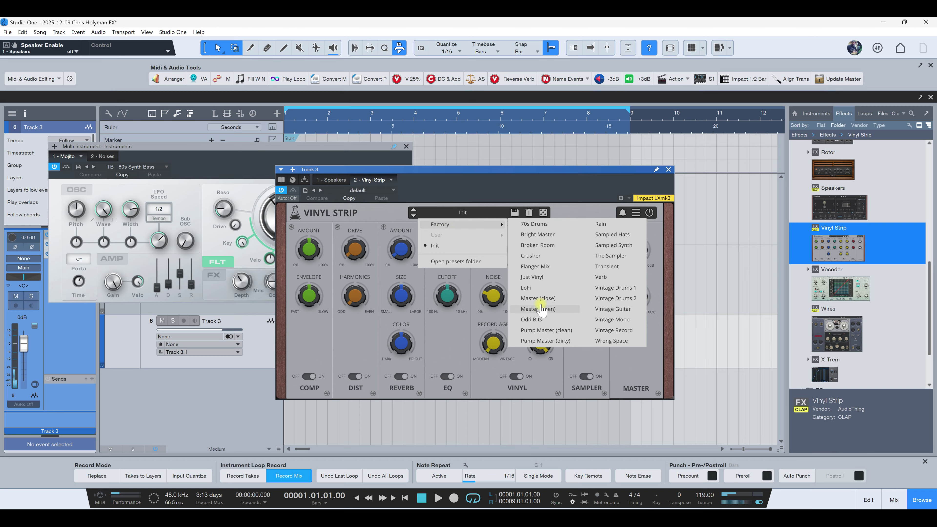
pyautogui.click(594, 331)
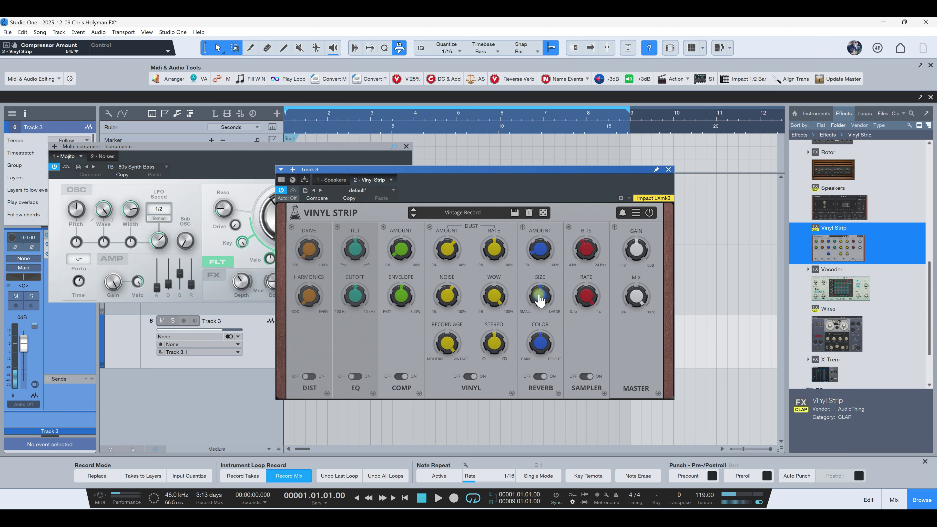
# Randomize the Vinyl Strip settings and module order six times
pyautogui.click(543, 216)
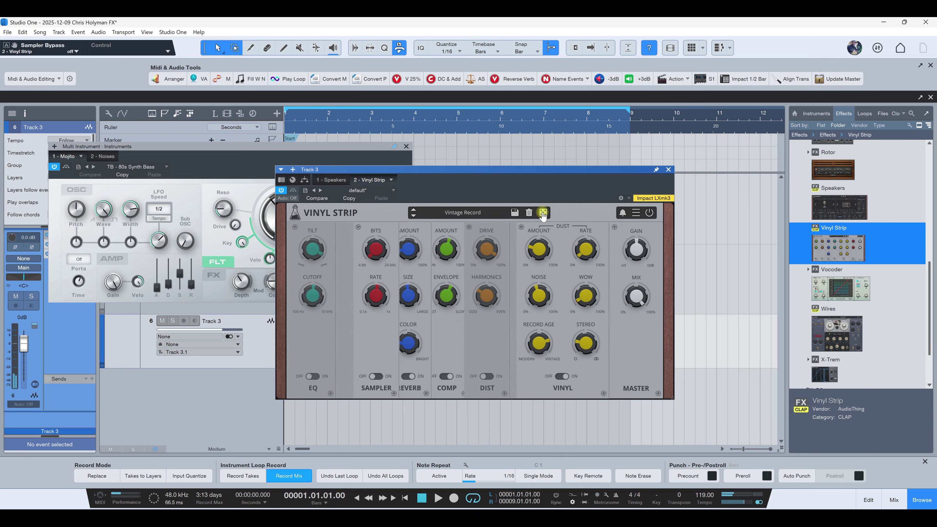
pyautogui.click(543, 216)
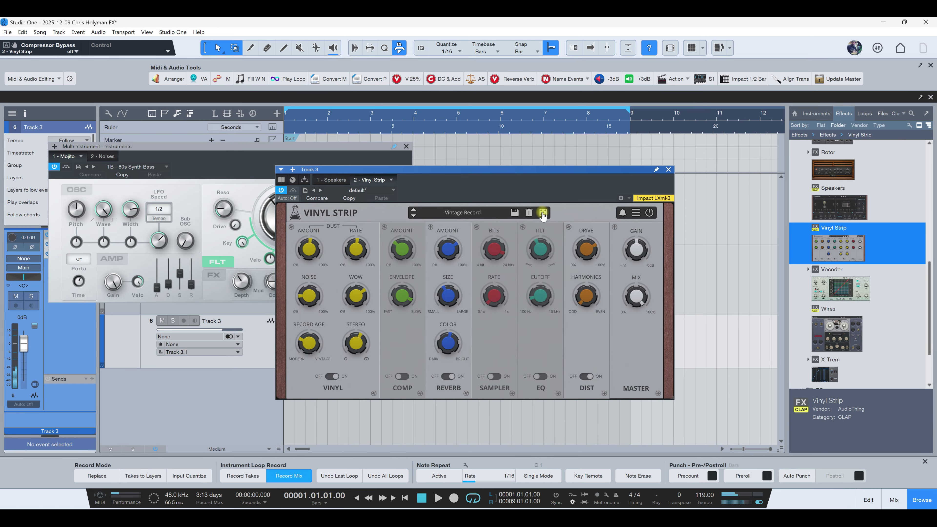
pyautogui.click(543, 213)
pyautogui.click(543, 213)
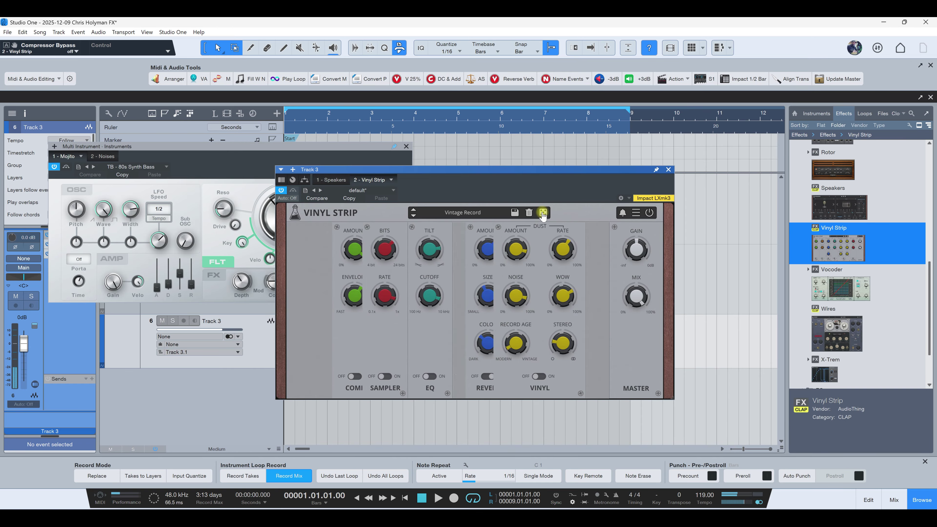
pyautogui.click(543, 213)
pyautogui.click(543, 213)
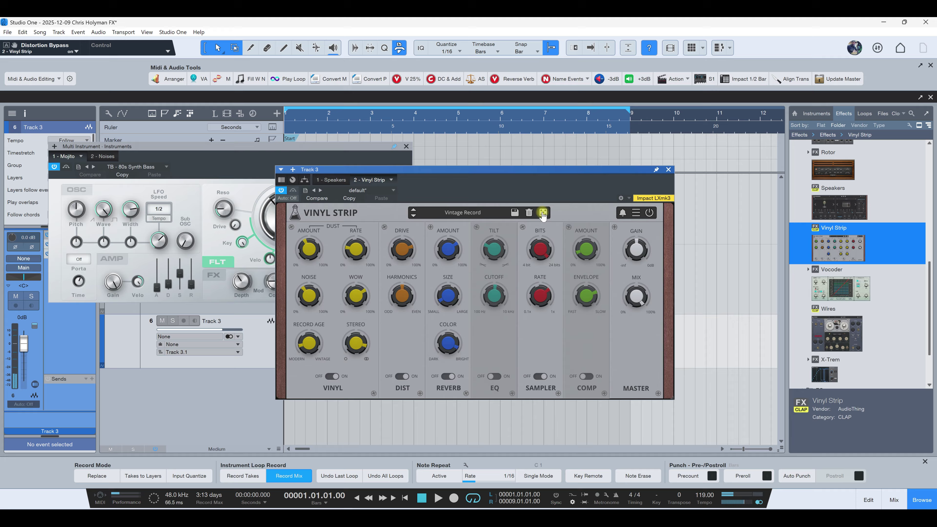
# Randomize the Vinyl Strip settings and module order five more times, and open the plug-in's options
pyautogui.click(542, 214)
pyautogui.click(543, 214)
pyautogui.click(543, 214)
pyautogui.click(543, 214)
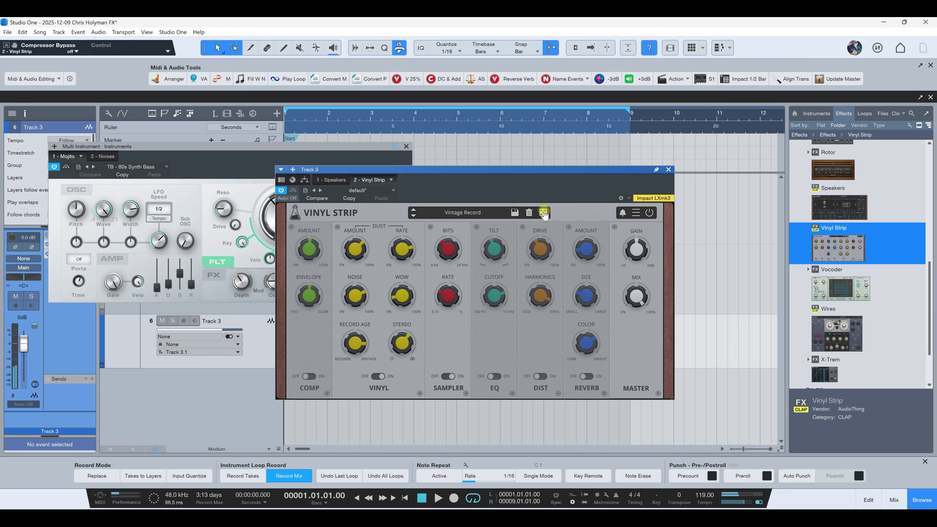
pyautogui.click(544, 213)
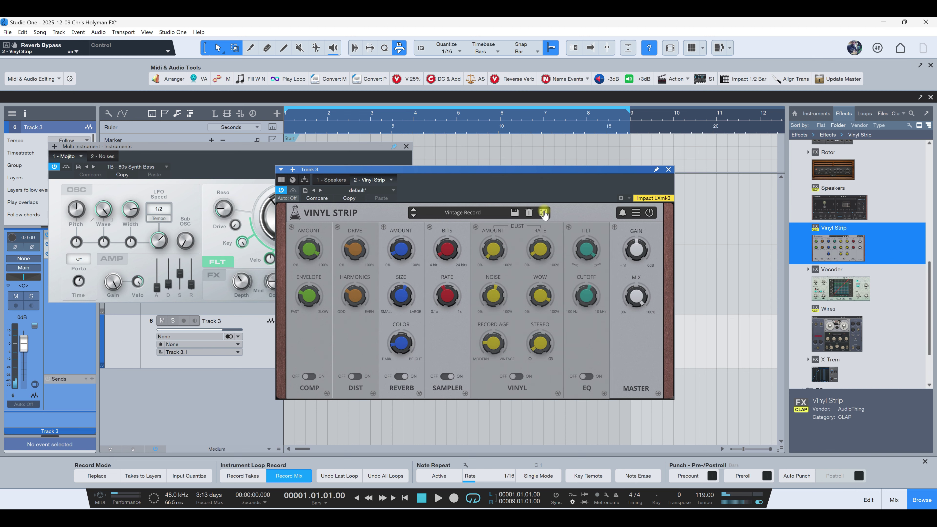
pyautogui.click(636, 213)
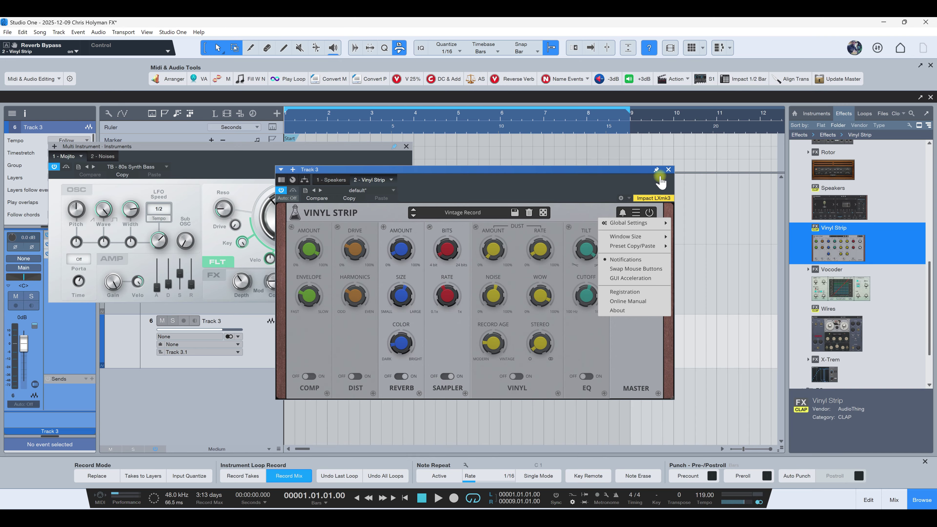
# Close the Vinyl Strip editor, and add the Wires effect to Track 3
pyautogui.click(668, 169)
pyautogui.moveTo(843, 325); pyautogui.dragTo(249, 333)
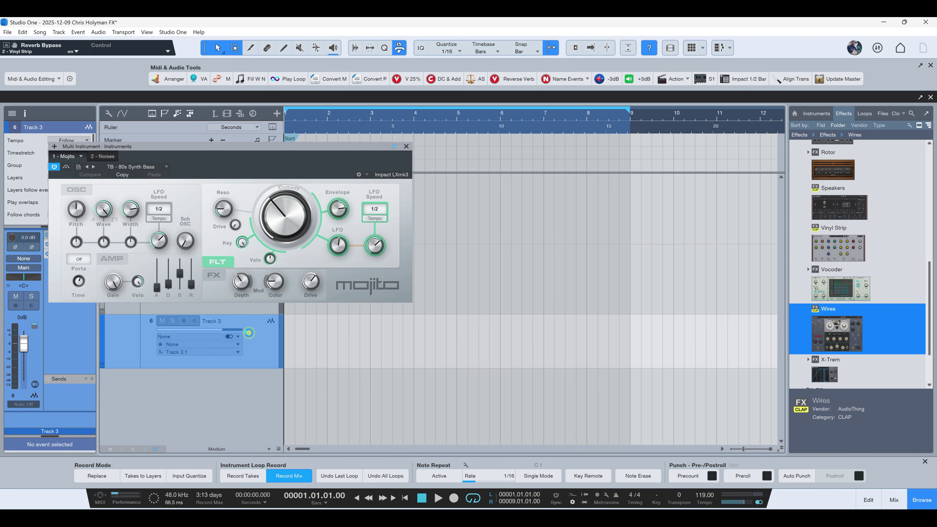
pyautogui.moveTo(433, 203); pyautogui.dragTo(447, 153)
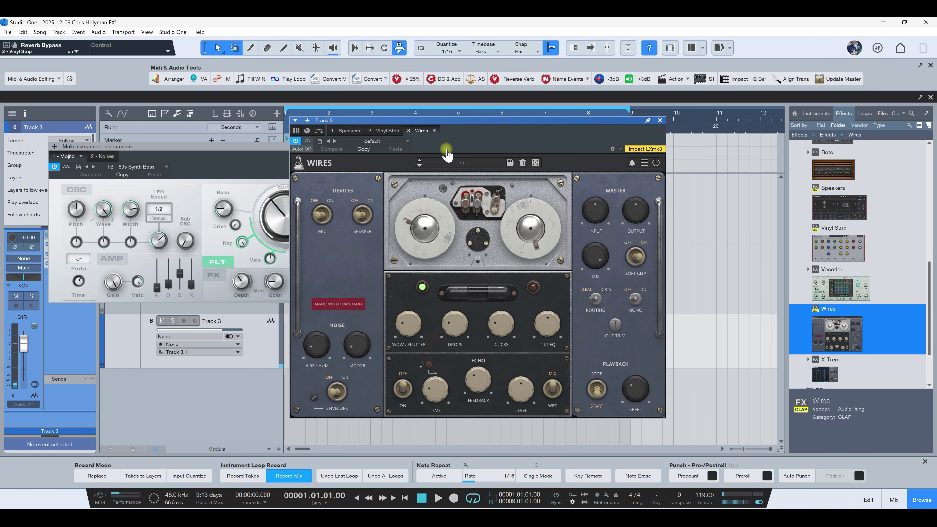
# Step through the Wires presets to Crunchy Critters, and load the Destruction Loop factory preset
pyautogui.click(419, 166)
pyautogui.click(419, 166)
pyautogui.click(419, 166)
pyautogui.click(419, 167)
pyautogui.click(419, 166)
pyautogui.click(452, 163)
pyautogui.moveTo(457, 180)
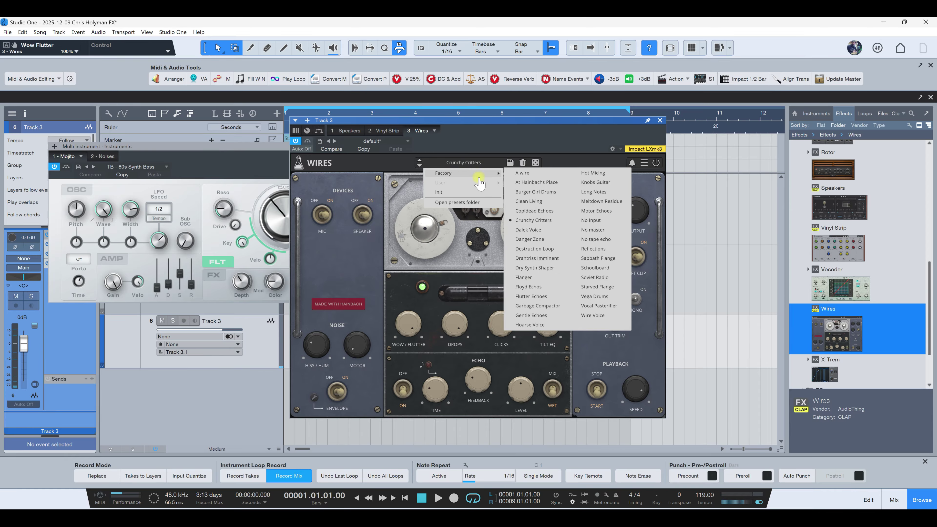
pyautogui.click(537, 248)
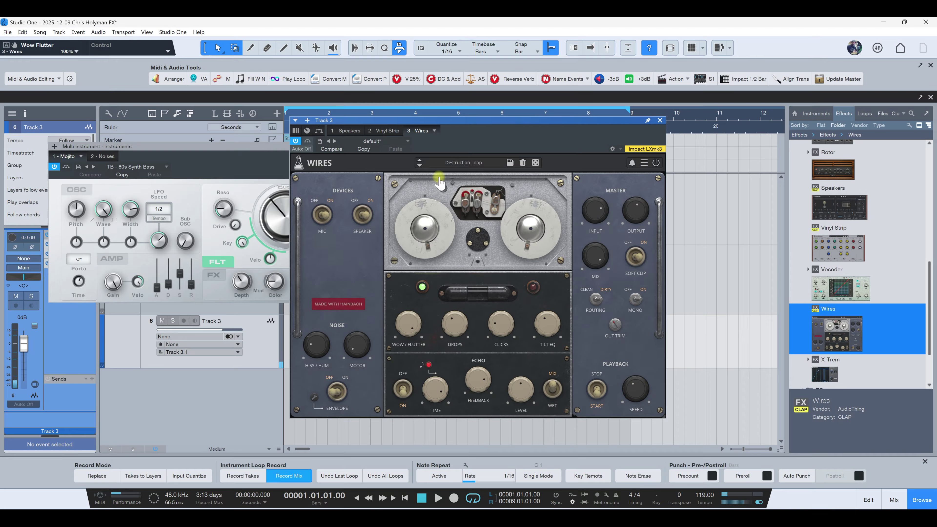
# Advance through six more Wires presets from Destruction Loop, passing Flanger and Floyd Echos, to Garbage Compactor
pyautogui.click(420, 167)
pyautogui.click(420, 166)
pyautogui.click(420, 167)
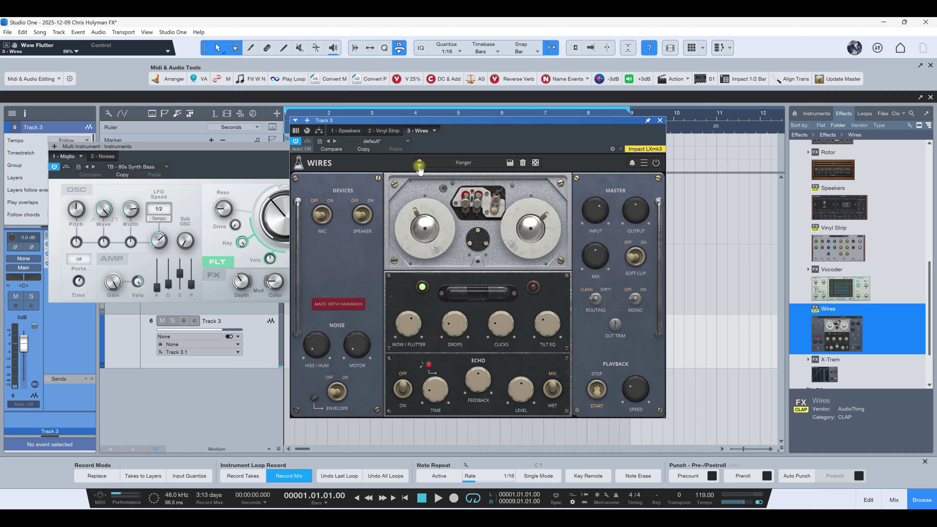
pyautogui.click(419, 167)
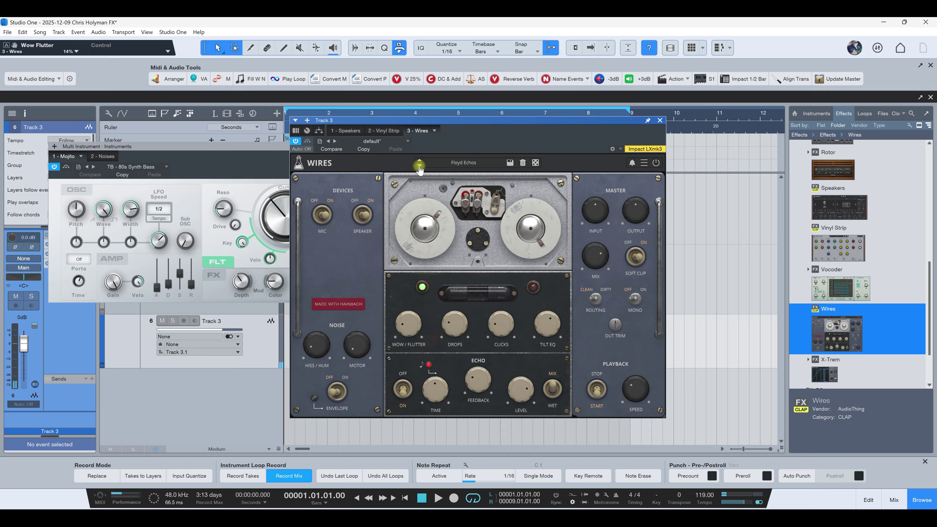
pyautogui.click(420, 166)
pyautogui.click(420, 166)
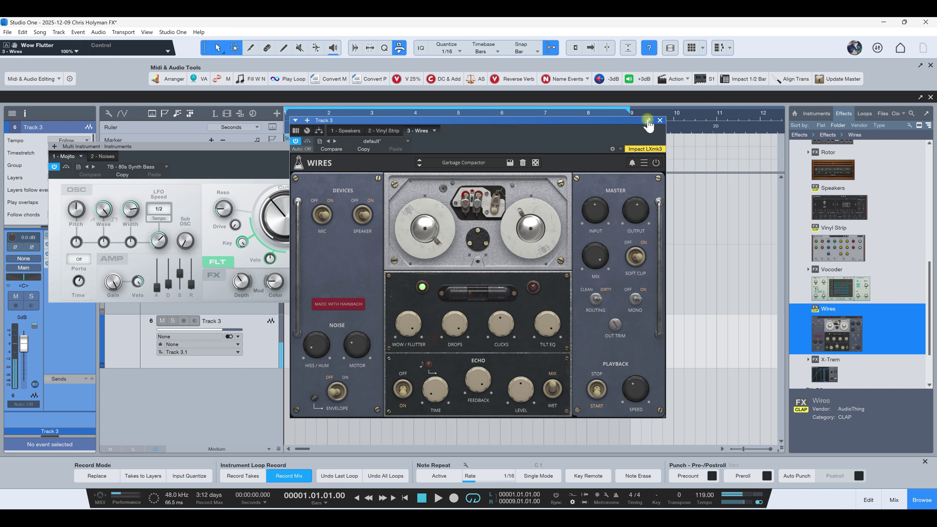
# Close the Wires editor, and remove Track 3 from the song
pyautogui.click(661, 121)
pyautogui.rightClick(259, 332)
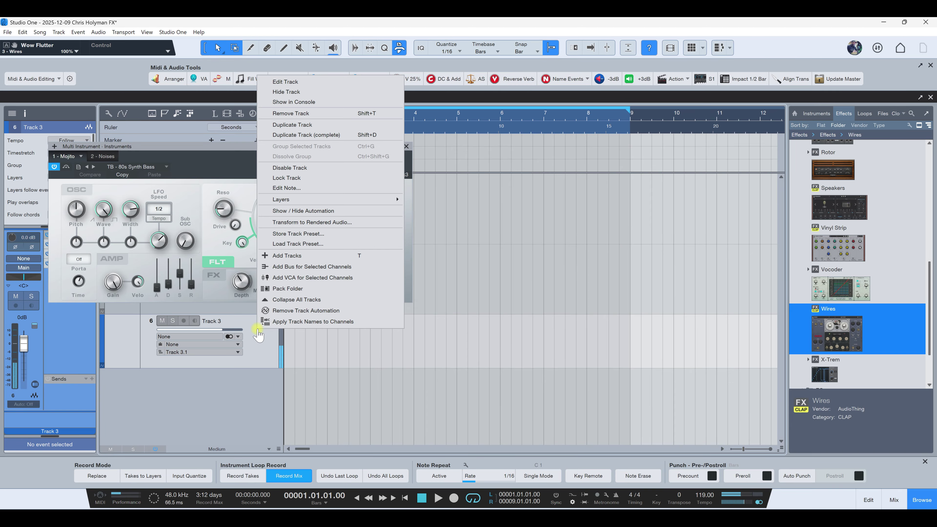
pyautogui.click(299, 118)
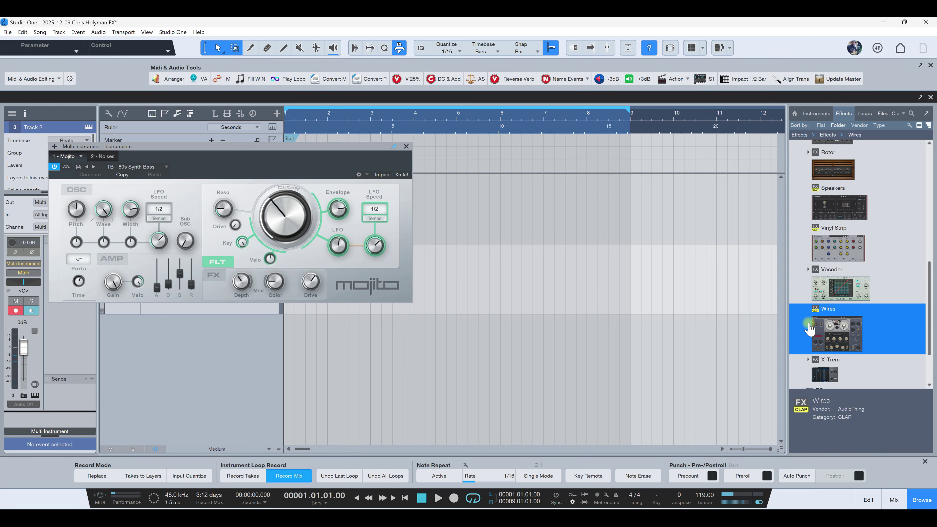
# Look through the Distortion, EQ and Effects categories of the effects browser for another AudioThing plug-in
pyautogui.scroll(5, 833, 324)
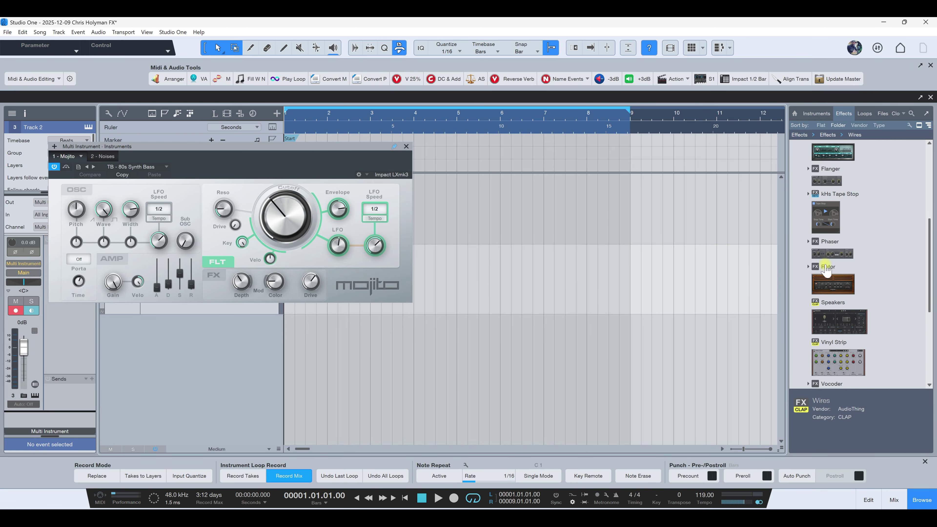
pyautogui.scroll(2, 813, 228)
pyautogui.click(803, 229)
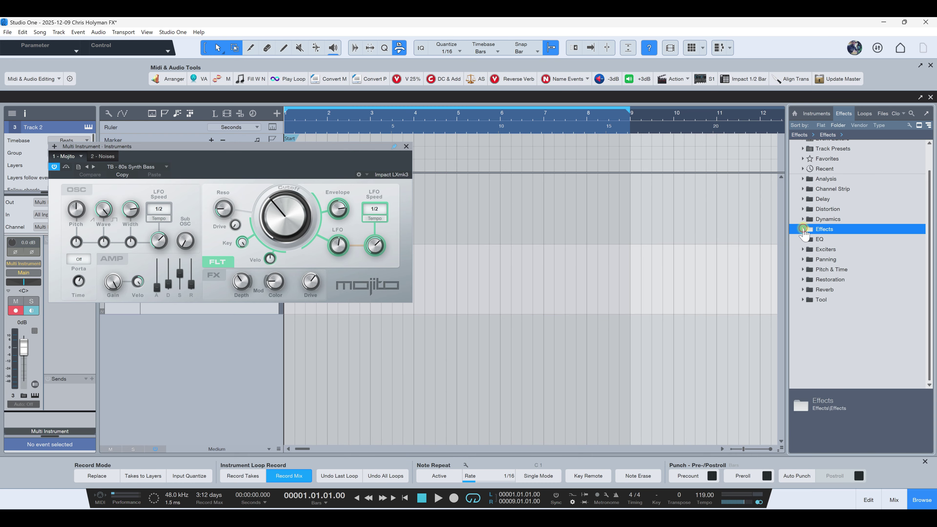
pyautogui.click(805, 239)
pyautogui.click(804, 237)
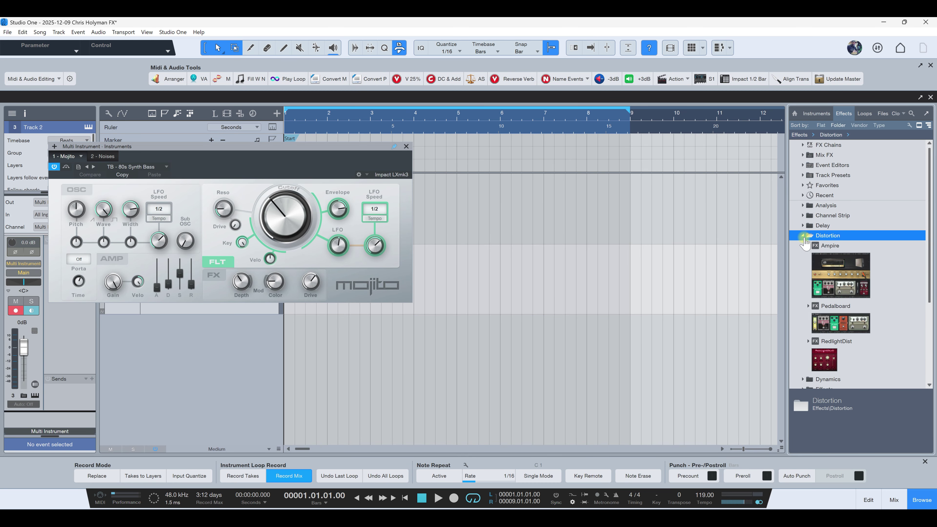
pyautogui.click(803, 236)
pyautogui.click(804, 266)
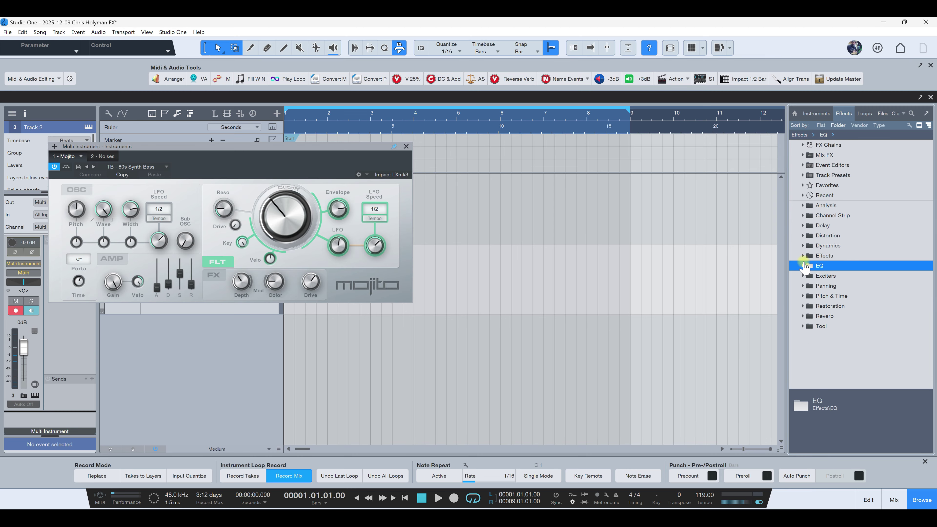
pyautogui.click(803, 255)
pyautogui.click(803, 256)
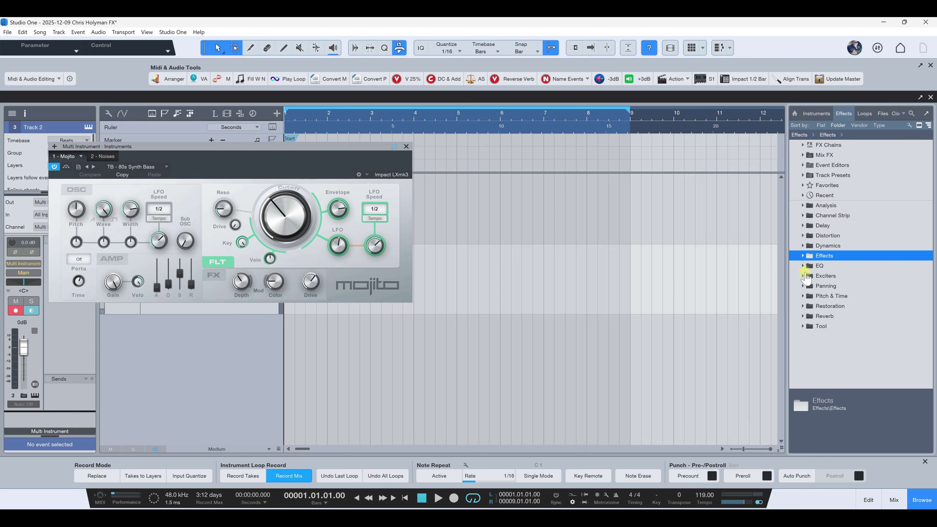
# Add the Type A effect from the Exciters category to a new audio track, and close its editor
pyautogui.click(803, 276)
pyautogui.scroll(-2, 843, 345)
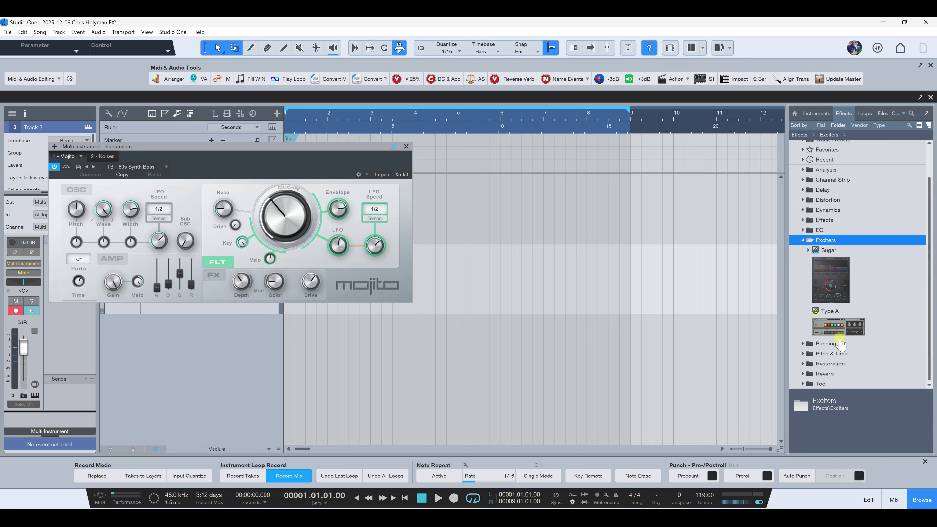
pyautogui.moveTo(845, 332); pyautogui.dragTo(296, 336)
pyautogui.moveTo(484, 126); pyautogui.dragTo(458, 201)
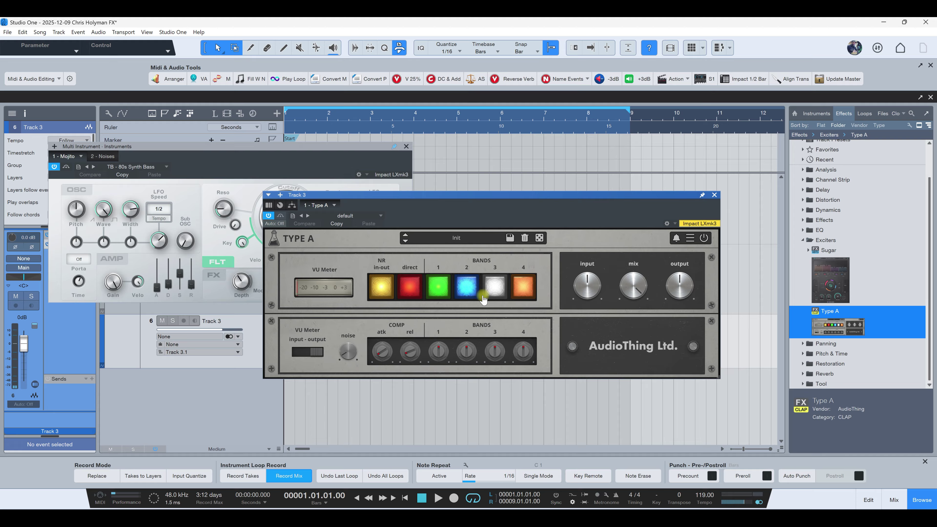
pyautogui.click(714, 195)
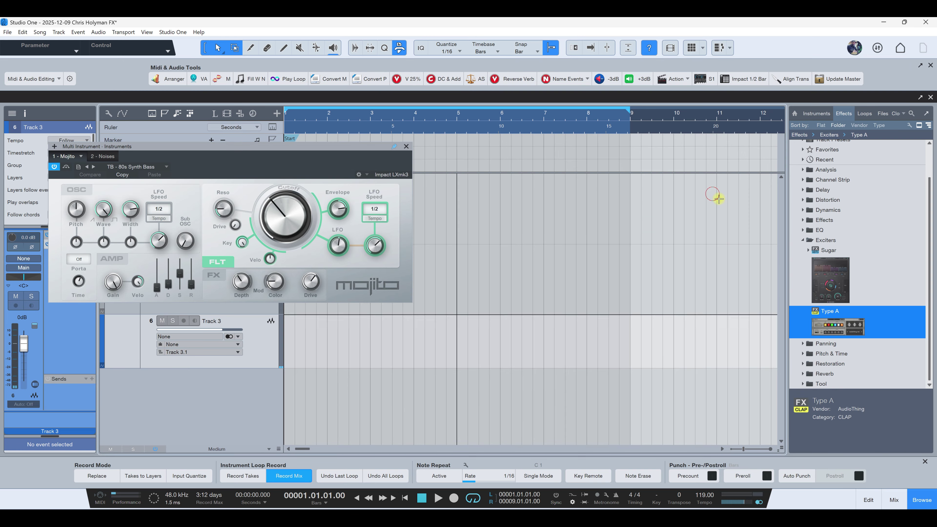
# Look through the Panning, Pitch & Time and Restoration effect categories for more AudioThing plug-ins
pyautogui.click(803, 240)
pyautogui.click(803, 251)
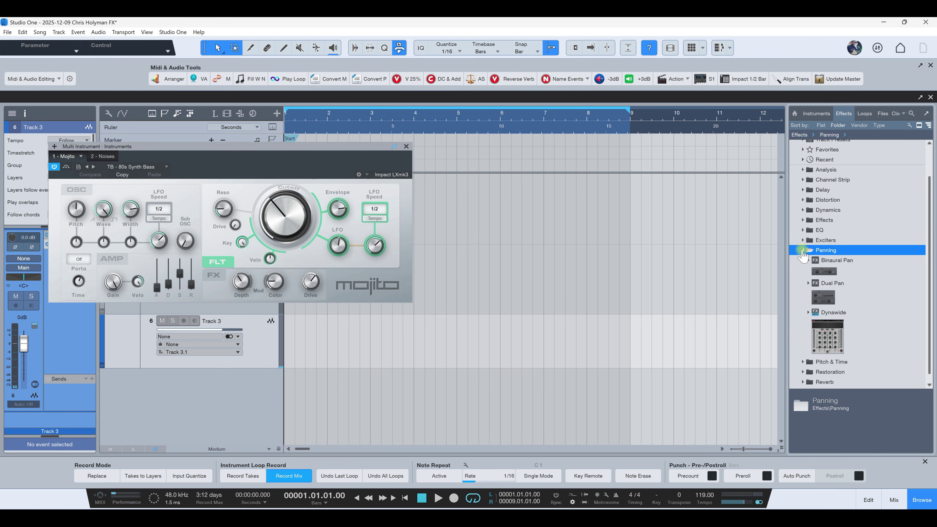
pyautogui.click(803, 251)
pyautogui.click(803, 260)
pyautogui.scroll(-5, 808, 288)
pyautogui.scroll(3, 811, 294)
pyautogui.click(803, 225)
pyautogui.click(804, 235)
pyautogui.scroll(-4, 810, 266)
pyautogui.scroll(5, 815, 295)
pyautogui.click(803, 260)
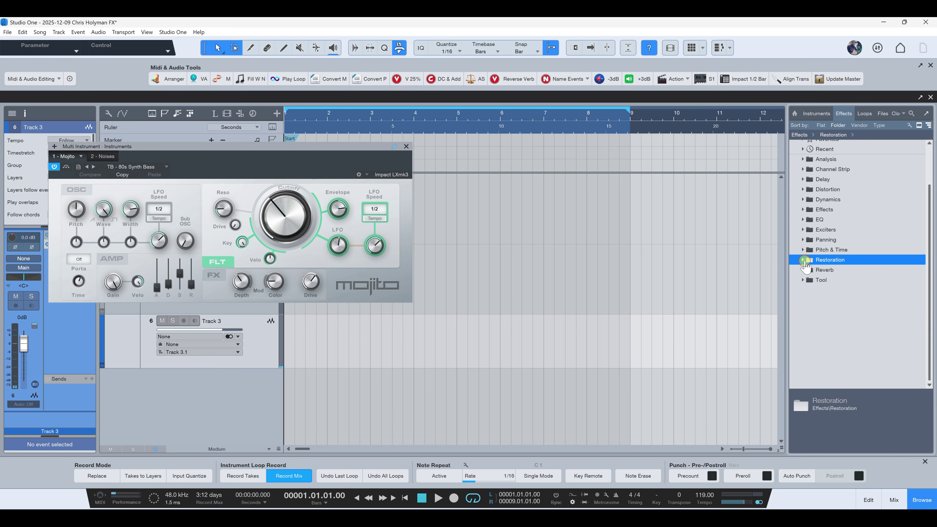
# Check the Reverb and Tool effect categories for AudioThing plug-ins
pyautogui.click(803, 272)
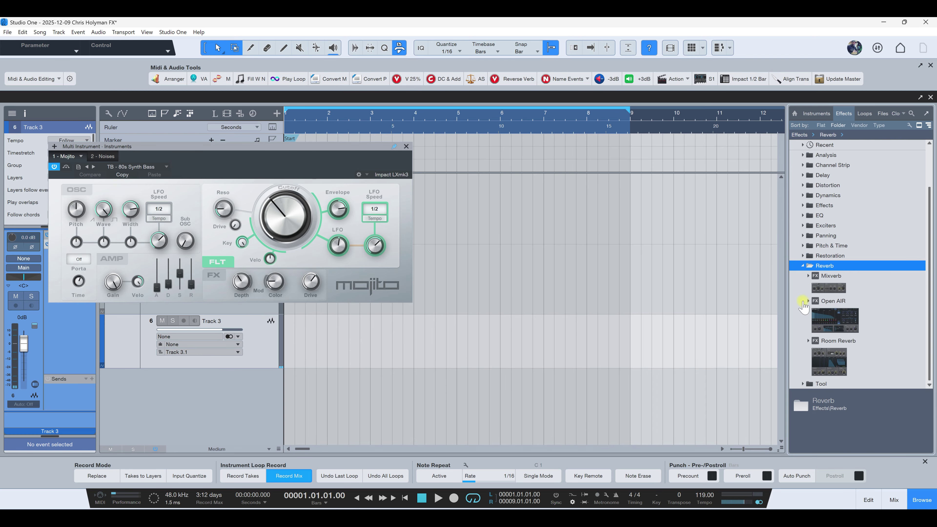
pyautogui.click(803, 266)
pyautogui.click(803, 276)
pyautogui.scroll(-1, 809, 313)
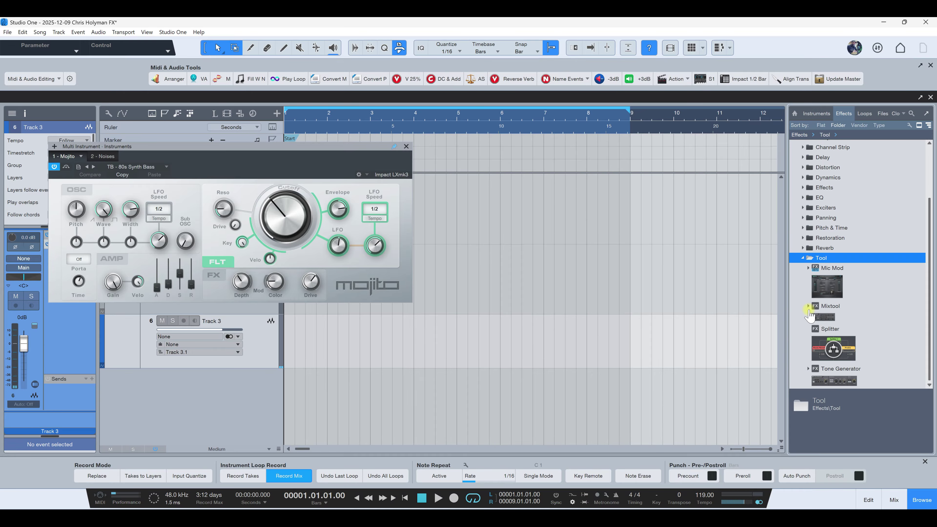
pyautogui.scroll(3, 808, 315)
pyautogui.click(803, 326)
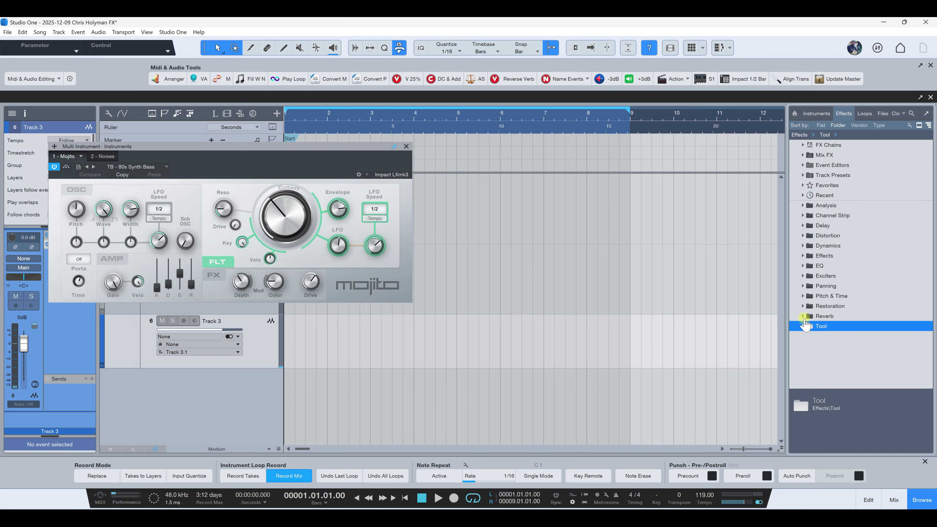
# Check the Channel Strip, Delay and Distortion effect categories for AudioThing plug-ins
pyautogui.click(804, 216)
pyautogui.scroll(-1, 812, 288)
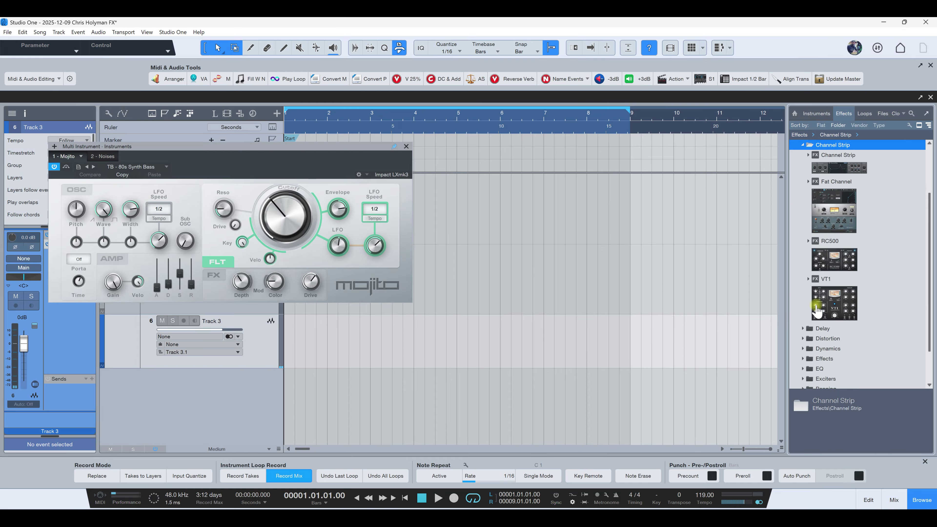
pyautogui.scroll(1, 814, 295)
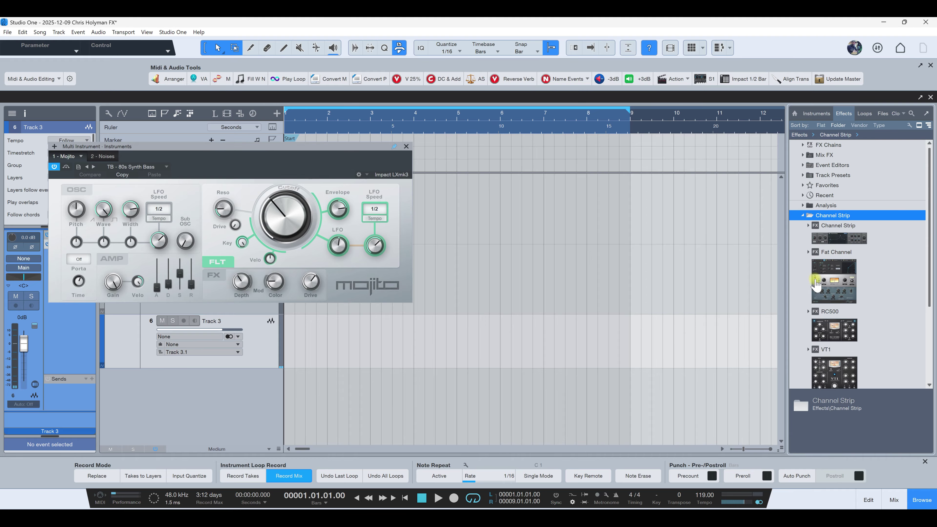
pyautogui.click(804, 216)
pyautogui.click(804, 225)
pyautogui.scroll(-2, 814, 295)
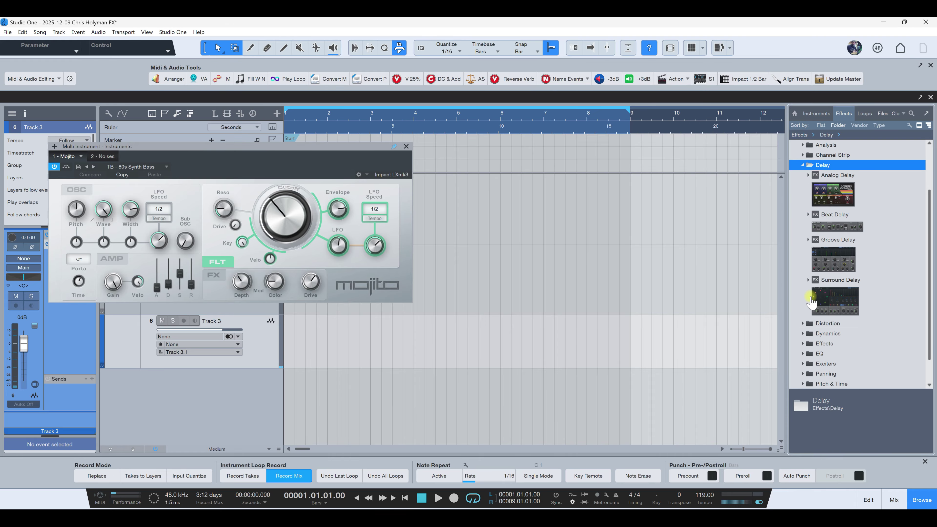
pyautogui.scroll(2, 809, 297)
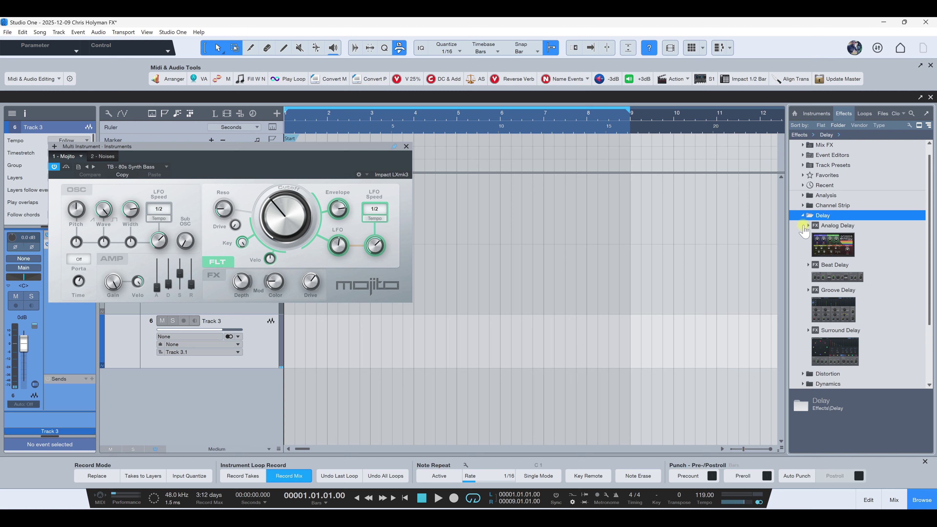
pyautogui.click(804, 216)
pyautogui.click(804, 225)
pyautogui.scroll(-3, 808, 290)
pyautogui.scroll(3, 808, 289)
pyautogui.click(803, 230)
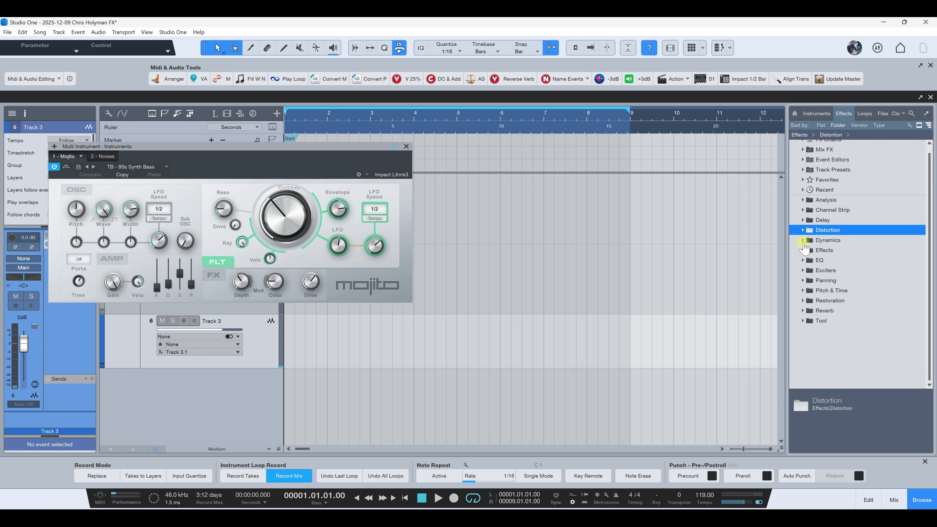
# Examine the full plug-in lists of the Dynamics and Effects categories for AudioThing plug-ins
pyautogui.click(803, 240)
pyautogui.scroll(-10, 804, 281)
pyautogui.scroll(-3, 803, 294)
pyautogui.scroll(10, 803, 294)
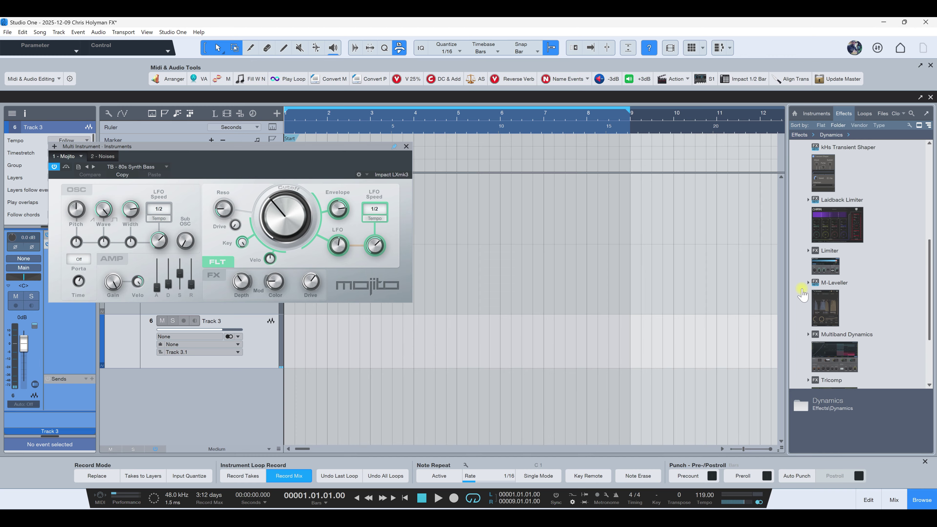
pyautogui.scroll(3, 802, 295)
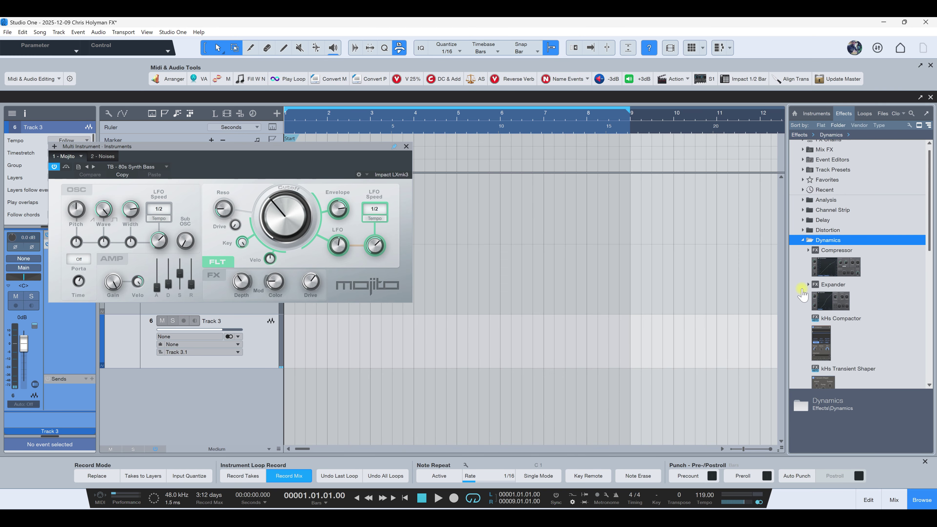
pyautogui.click(803, 241)
pyautogui.click(803, 251)
pyautogui.scroll(-5, 803, 296)
pyautogui.scroll(-8, 804, 304)
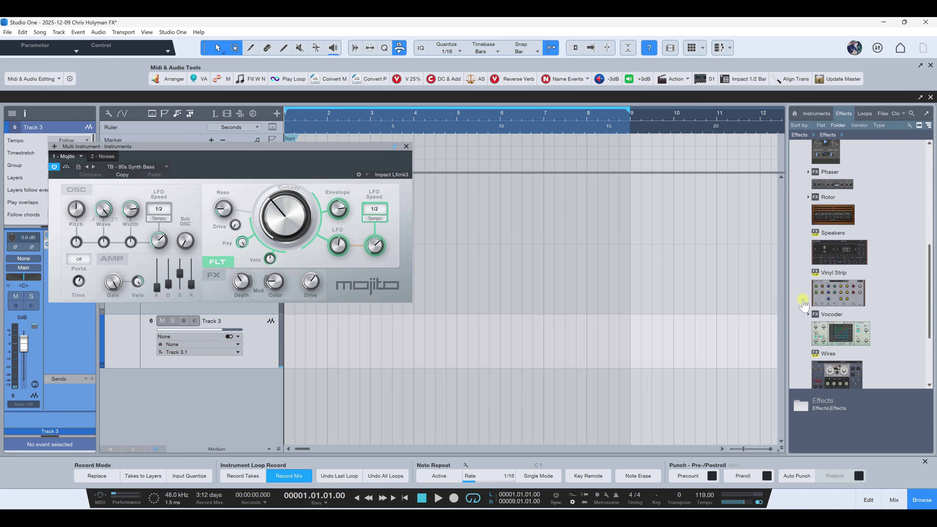
pyautogui.scroll(8, 803, 305)
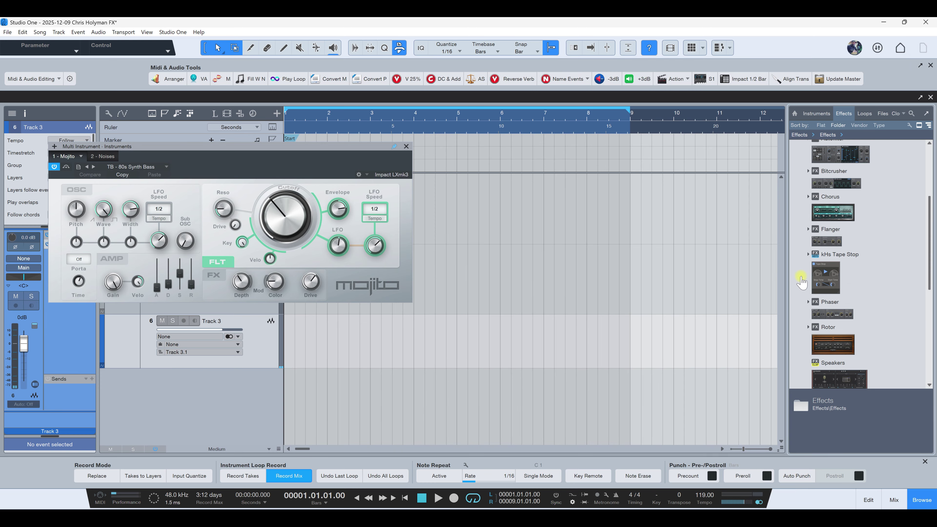
pyautogui.scroll(2, 805, 192)
pyautogui.click(803, 179)
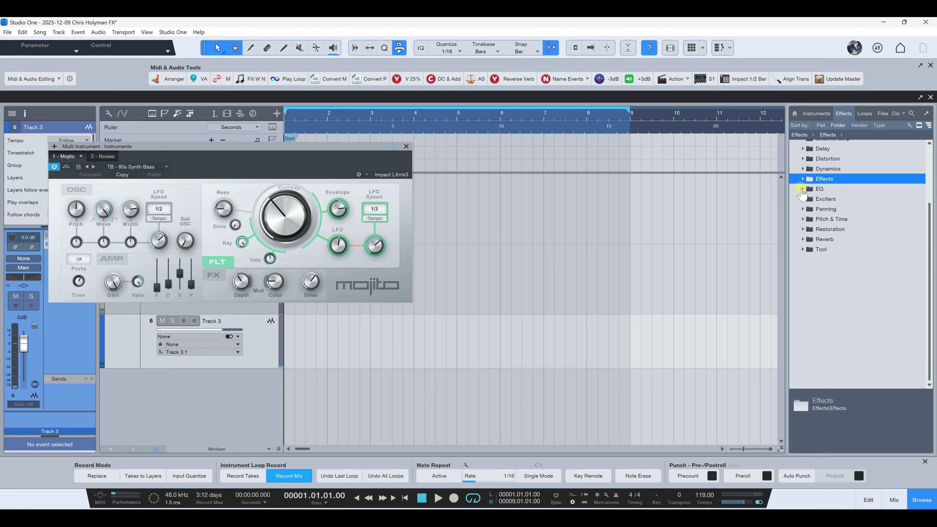
# Look through the EQ, Panning and Pitch & Time effect categories and the instrument list for AudioThing plug-ins
pyautogui.click(803, 188)
pyautogui.click(803, 266)
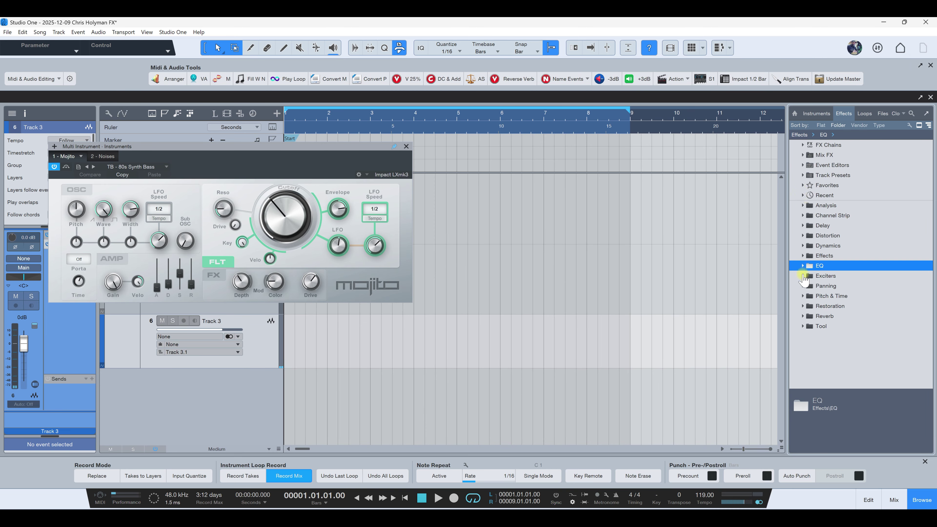
pyautogui.click(803, 286)
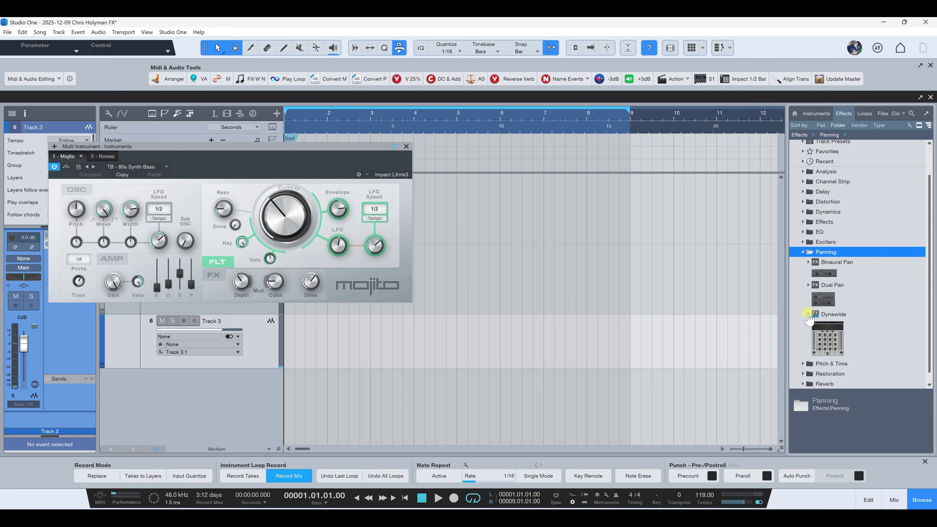
pyautogui.click(803, 286)
pyautogui.click(803, 296)
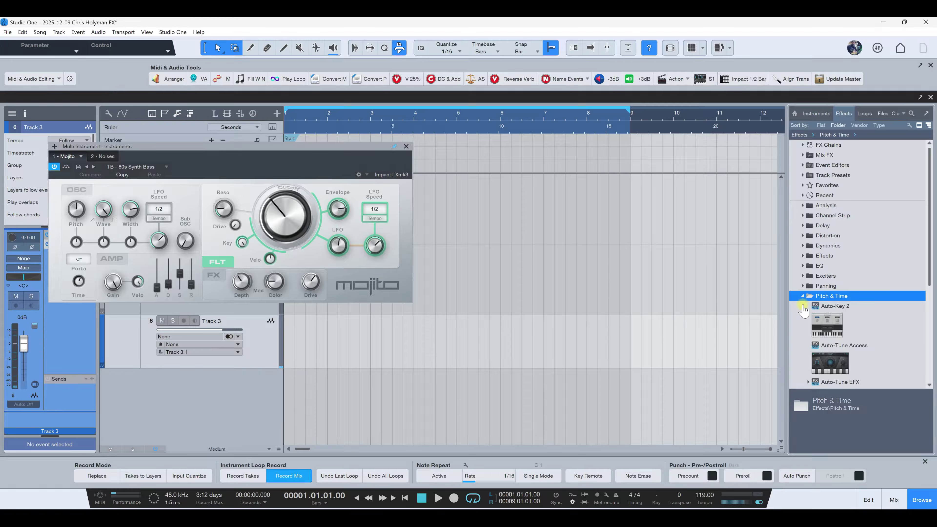
pyautogui.click(814, 114)
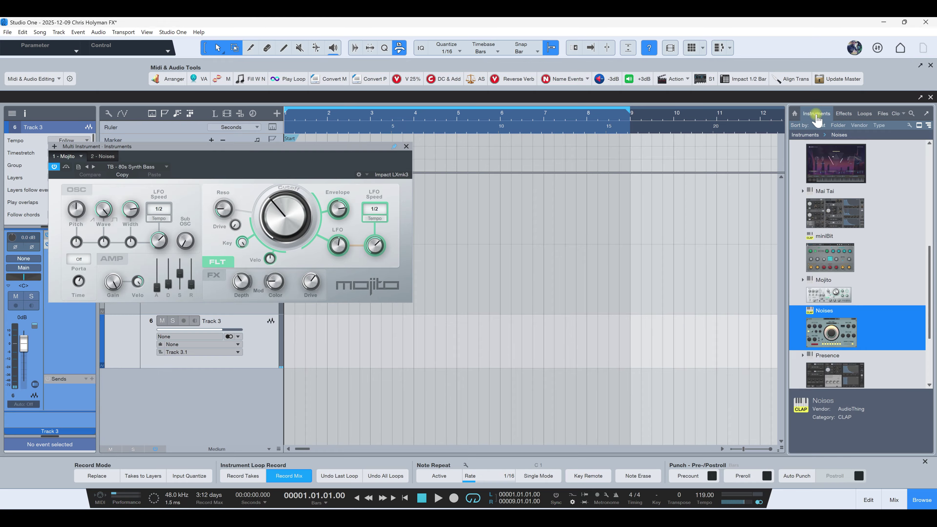
pyautogui.scroll(-3, 813, 281)
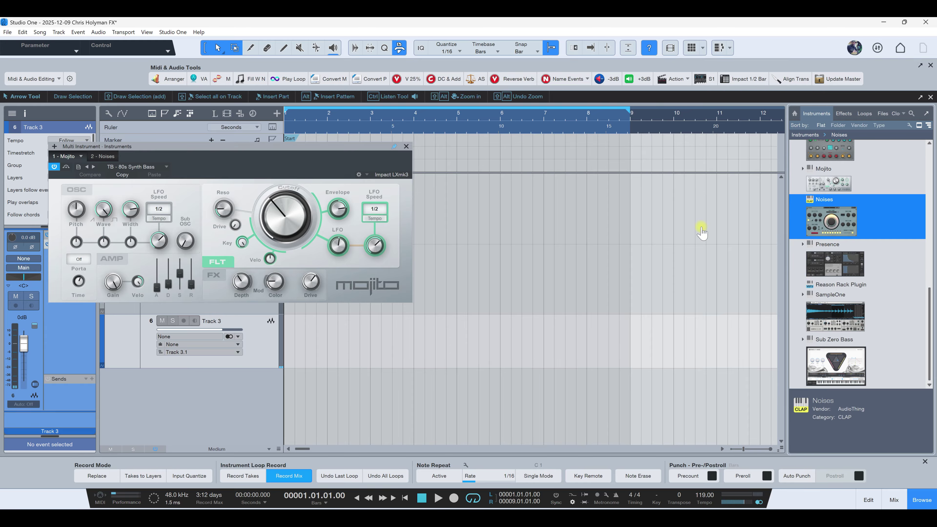
# Remove the audio track Track 3 from the arrangement
pyautogui.moveTo(361, 151); pyautogui.dragTo(611, 277)
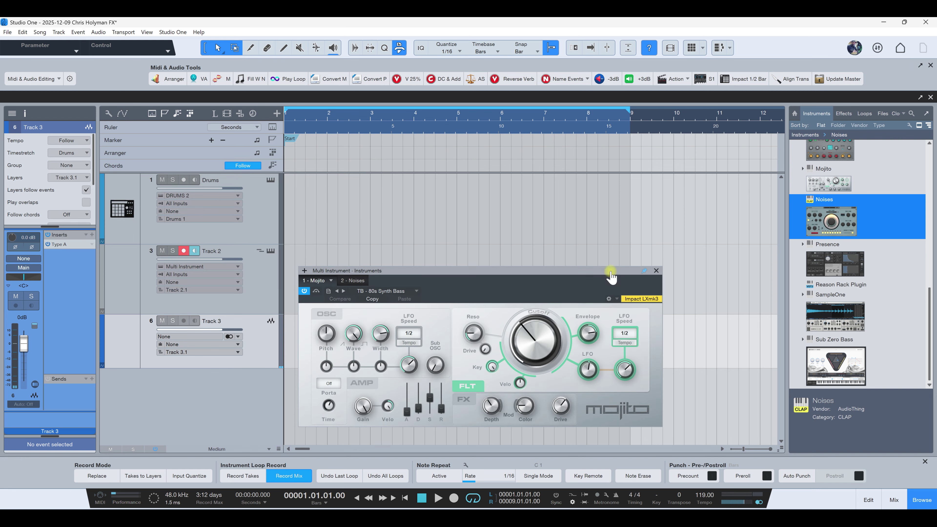
pyautogui.rightClick(255, 338)
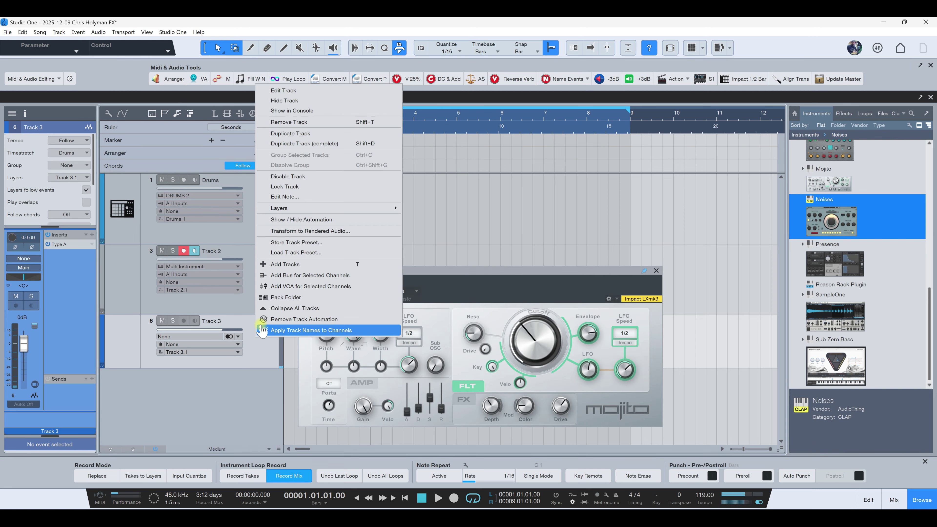
pyautogui.click(292, 123)
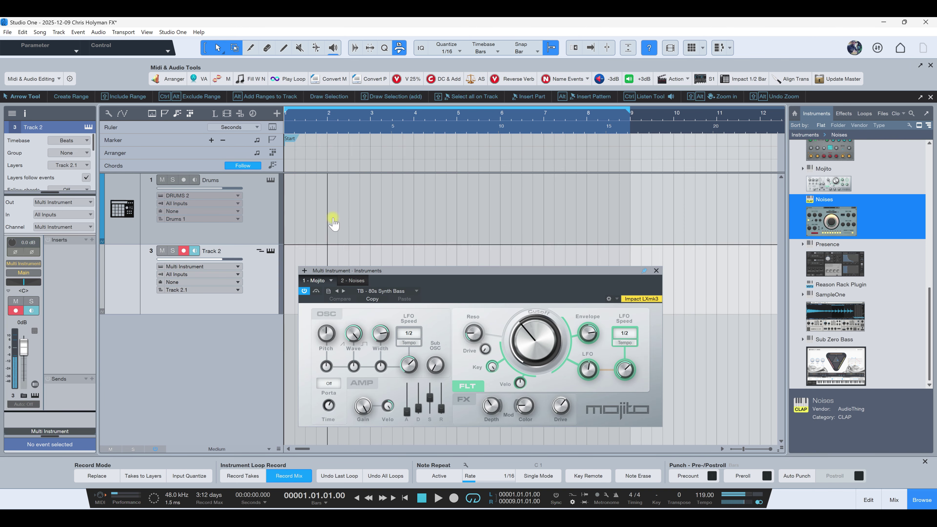
# Open Track 2's Multi Instrument editor and show the Noises plug-in window beside it
pyautogui.moveTo(424, 272); pyautogui.dragTo(622, 227)
pyautogui.click(270, 251)
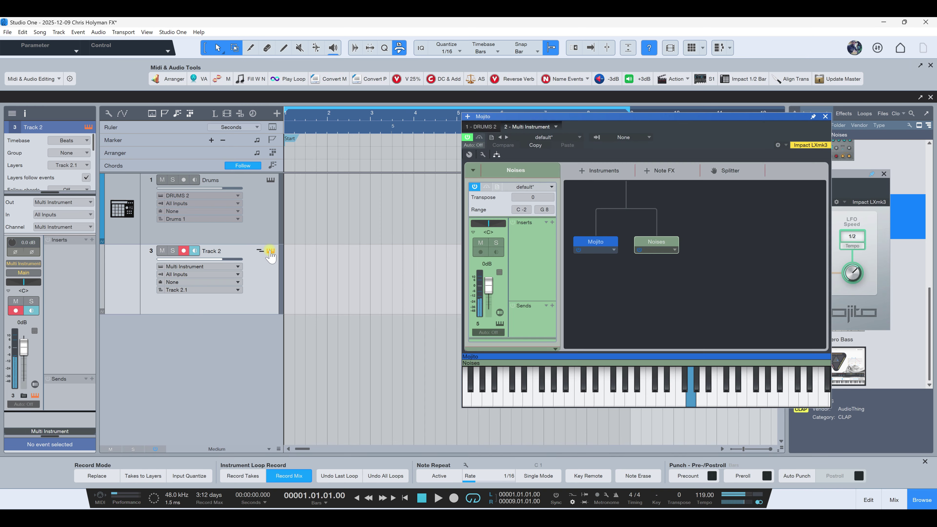
pyautogui.doubleClick(651, 242)
pyautogui.moveTo(647, 136); pyautogui.dragTo(345, 120)
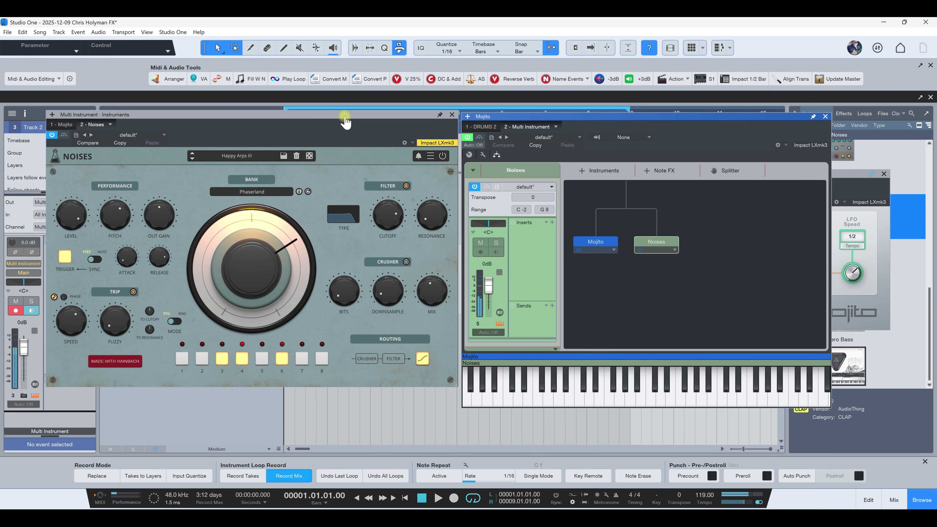
# Try the Happy Arps IV preset in Noises and load the factory Bass Pulses preset Breaking Up Down There
pyautogui.click(191, 160)
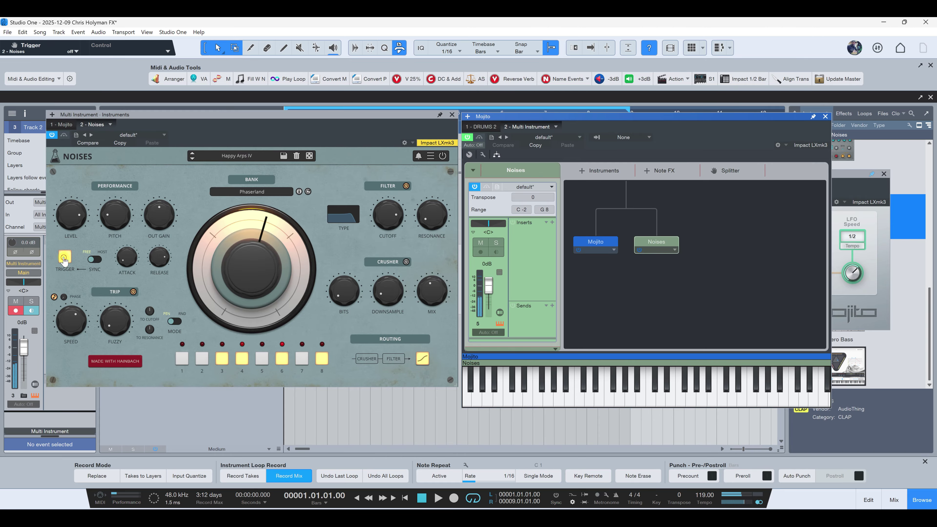
pyautogui.click(236, 156)
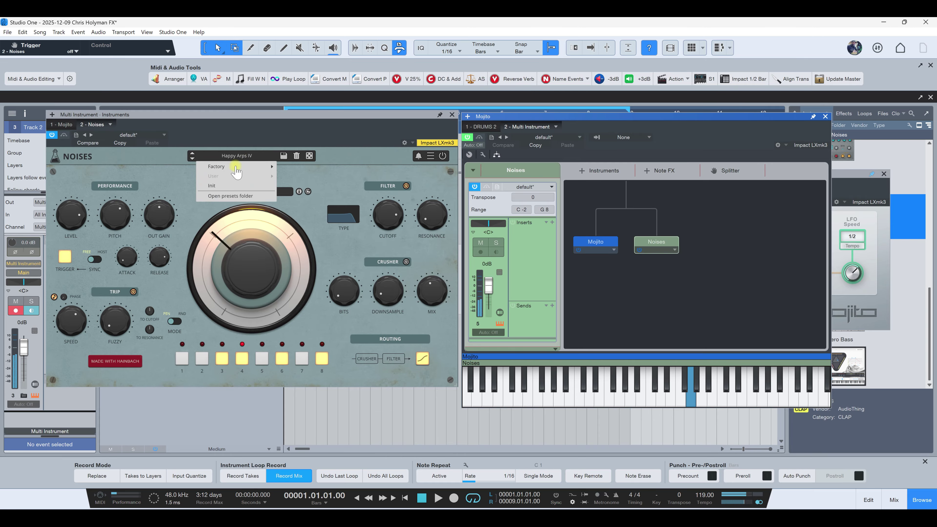
pyautogui.moveTo(236, 168)
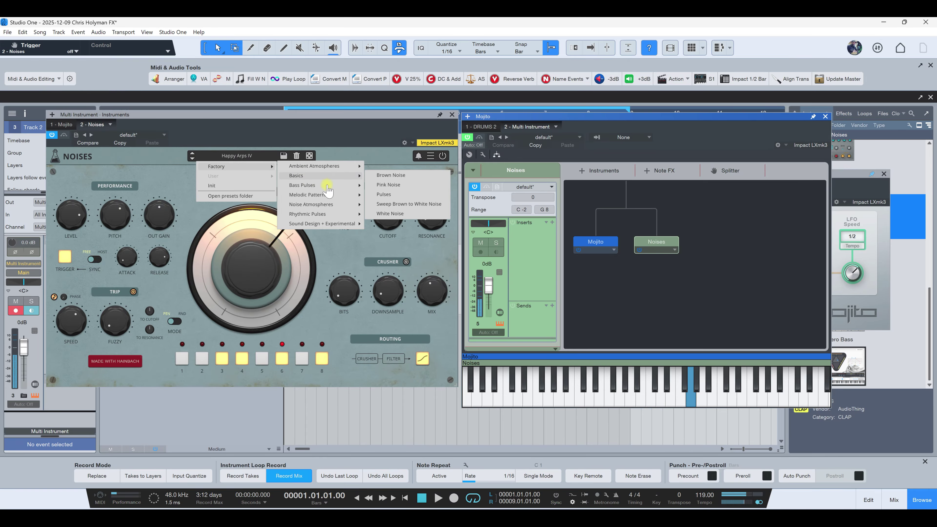
pyautogui.moveTo(340, 191)
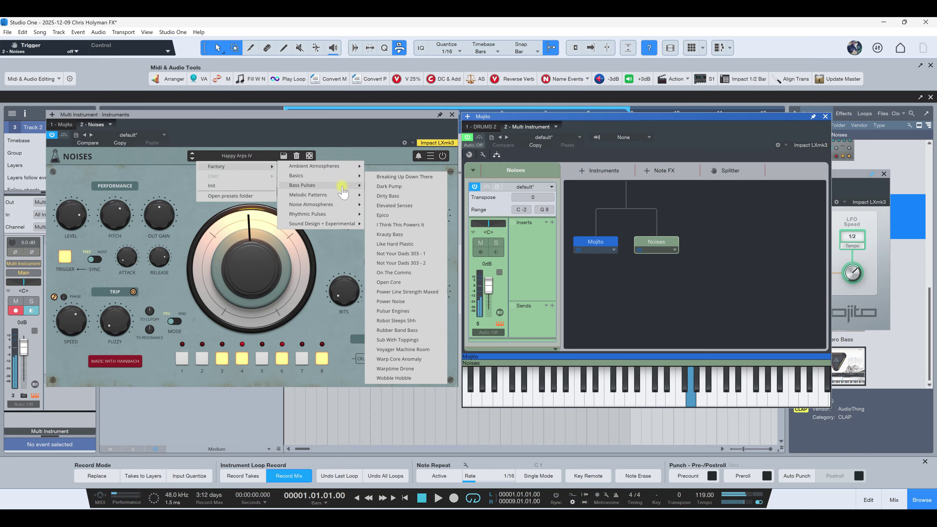
pyautogui.click(404, 177)
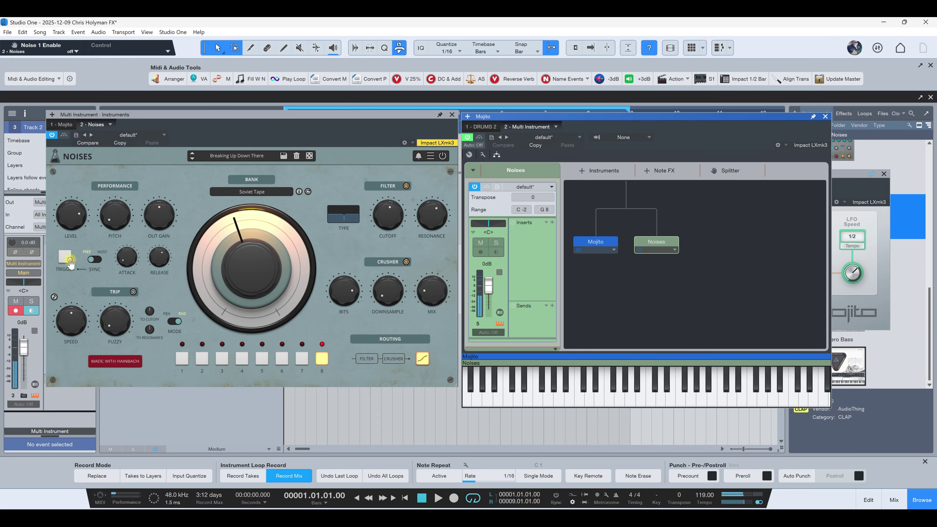
# Switch Noises to the Dark Pump preset, toggle its trigger, and close the Multi Instrument editor
pyautogui.click(192, 159)
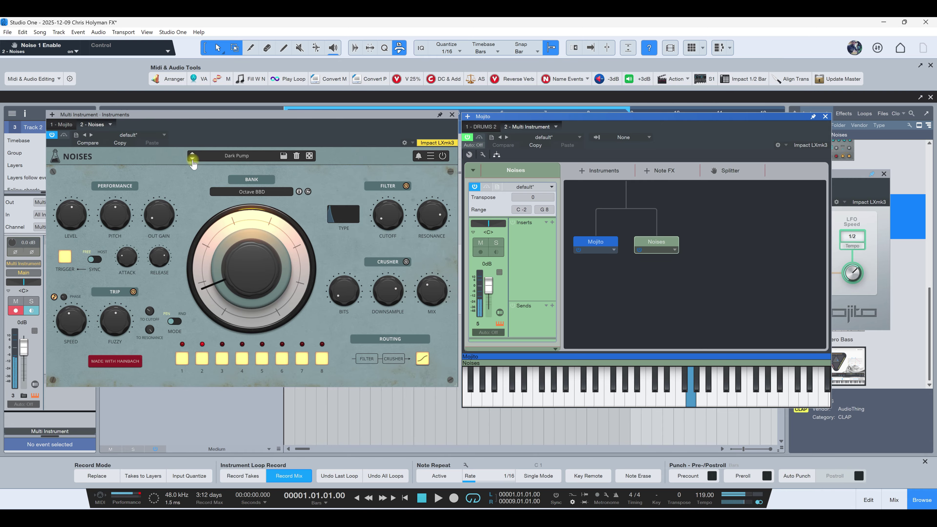
pyautogui.click(65, 257)
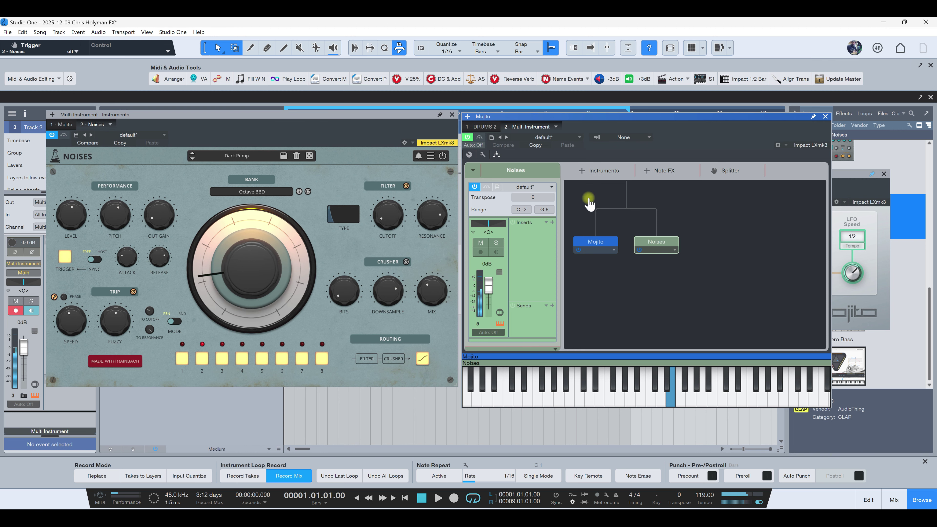
pyautogui.click(826, 116)
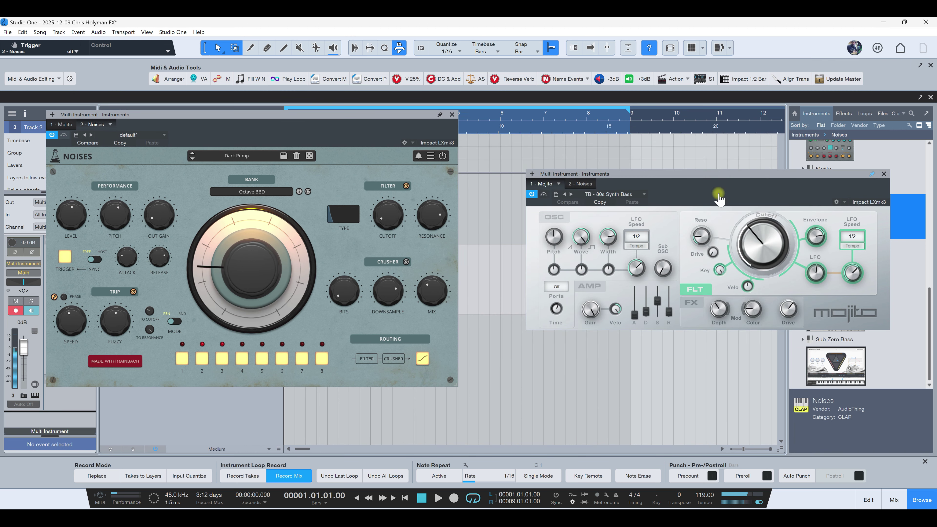
# Try the Mojito presets Dusty Drum, ErasorOf, Fat Bass and FormulaOne
pyautogui.click(594, 195)
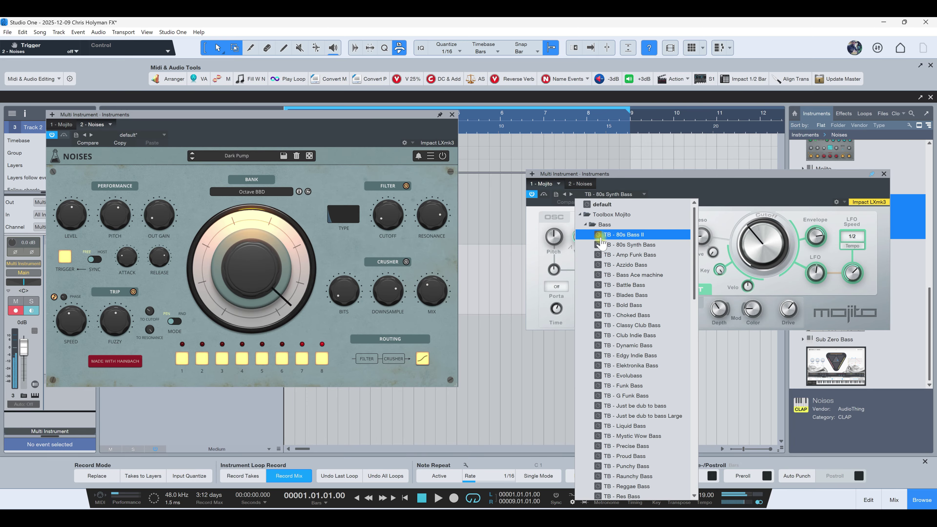
pyautogui.click(587, 225)
pyautogui.click(602, 384)
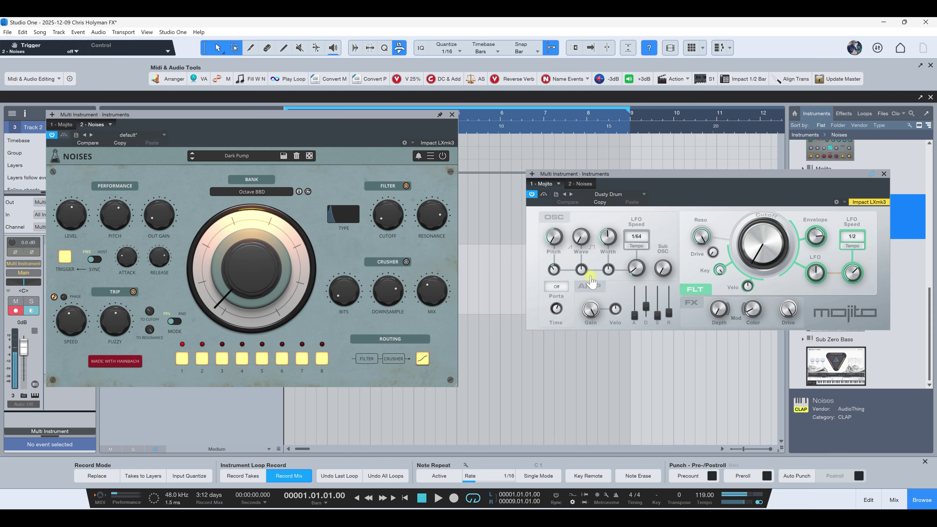
pyautogui.click(571, 194)
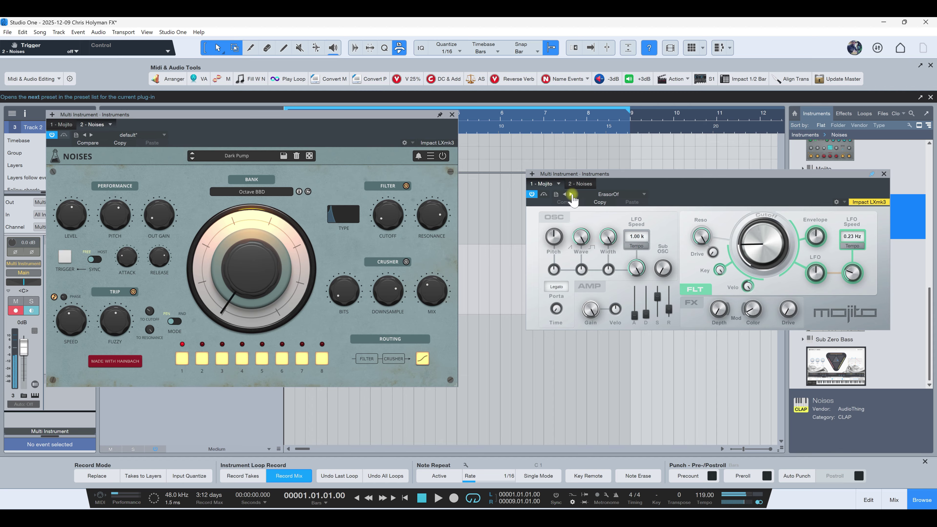
pyautogui.click(572, 195)
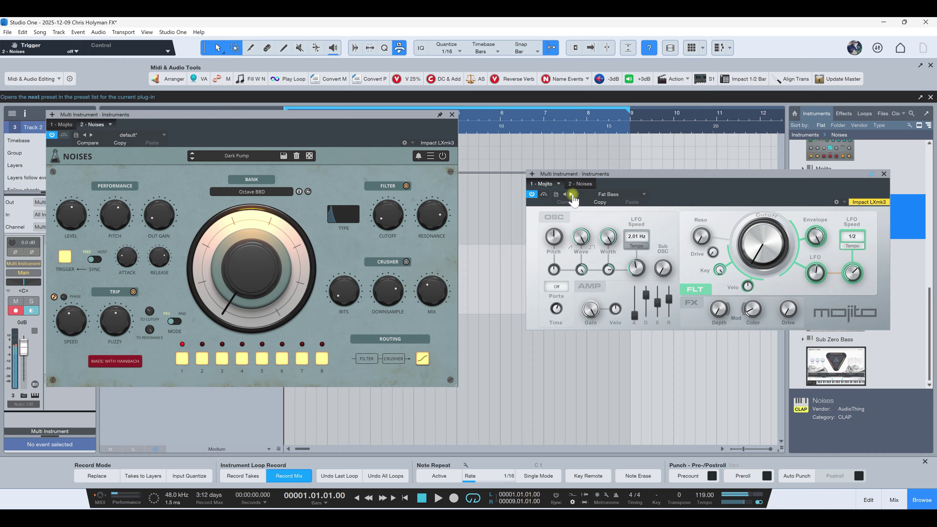
pyautogui.click(572, 195)
# Load the TB - Songstarter I preset from Mojito's Toolbox Synths folder
pyautogui.click(607, 195)
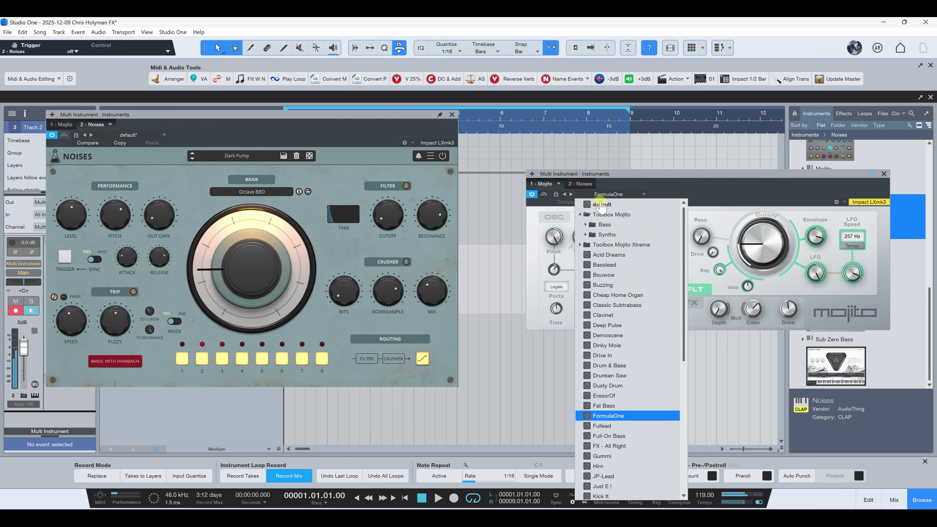
pyautogui.click(587, 235)
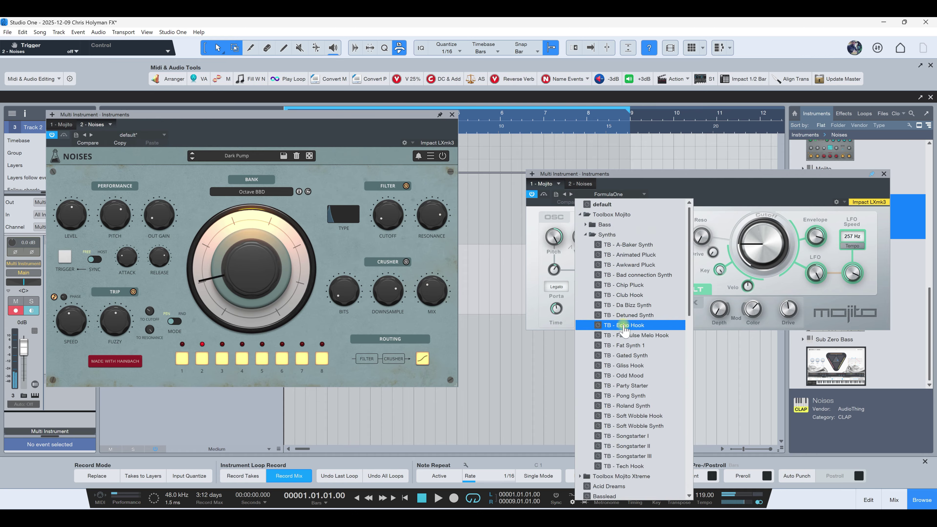
pyautogui.click(634, 436)
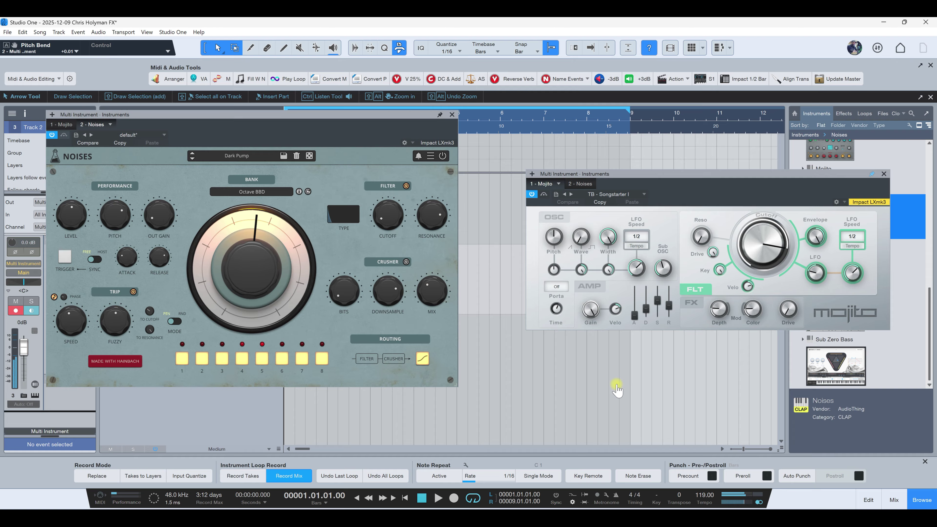
# Switch Noises to the Dirty Bass preset, toggle its trigger, and set the Trip speed to 1/8D
pyautogui.click(193, 159)
pyautogui.click(63, 259)
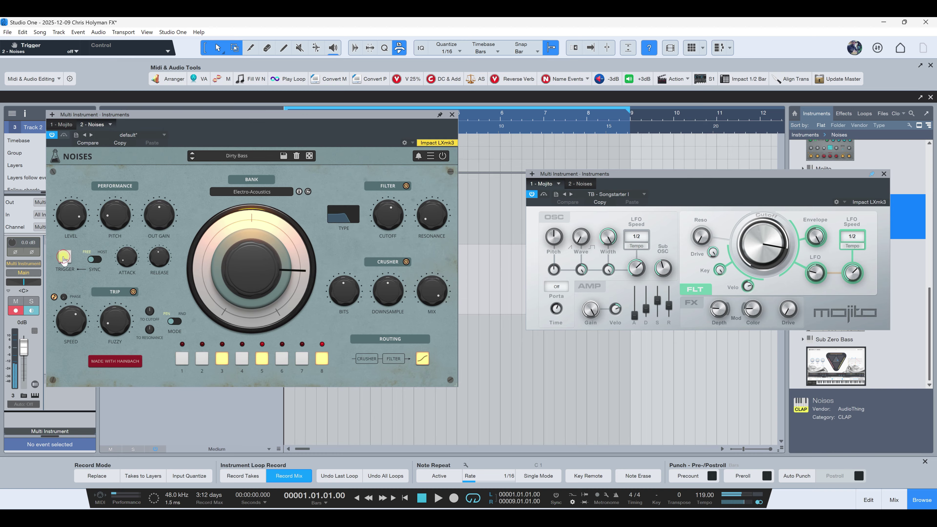
pyautogui.moveTo(79, 325)
pyautogui.mouseDown()
pyautogui.moveTo(80, 316)
pyautogui.moveTo(81, 327)
pyautogui.mouseUp()
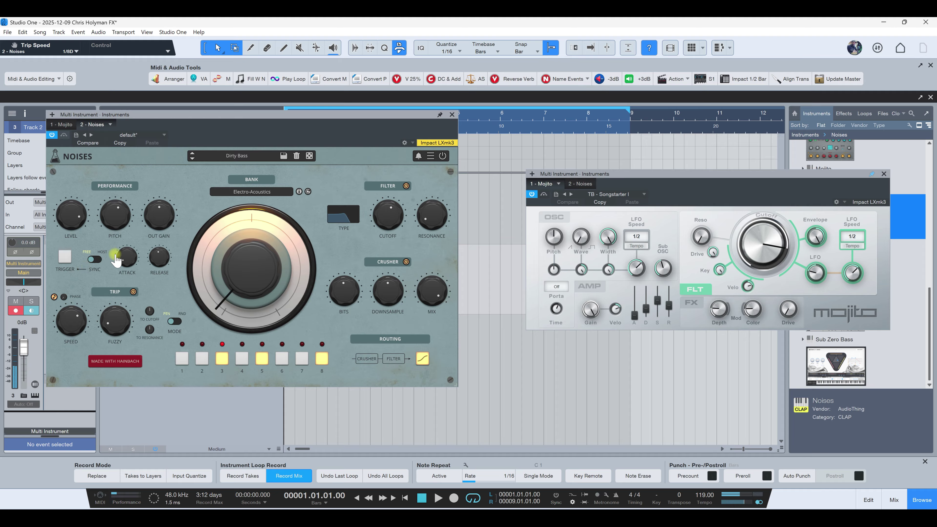
# Switch Noises to the Elevated Senses preset and toggle its trigger
pyautogui.click(192, 158)
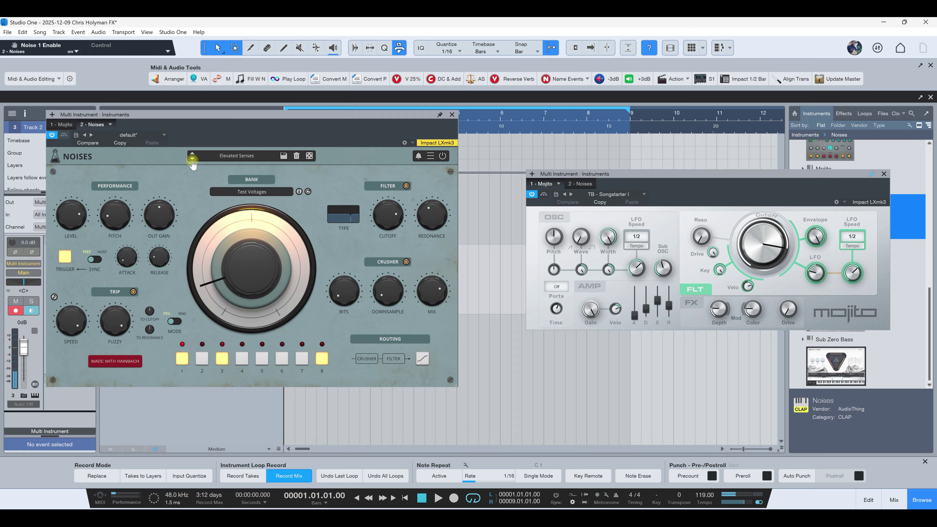
pyautogui.click(68, 258)
pyautogui.click(68, 260)
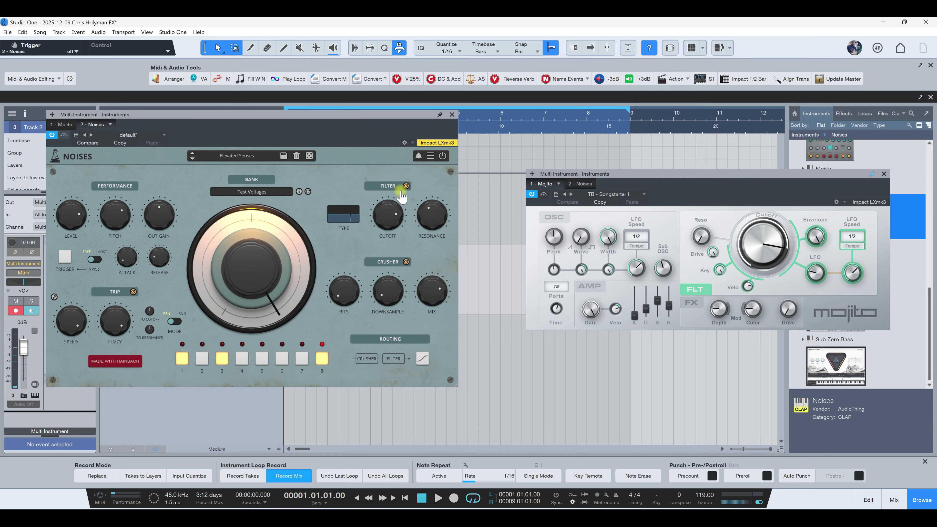
# Move the Noises window clear of the channel strip and enable noise 2 in the preset
pyautogui.moveTo(228, 115); pyautogui.dragTo(282, 121)
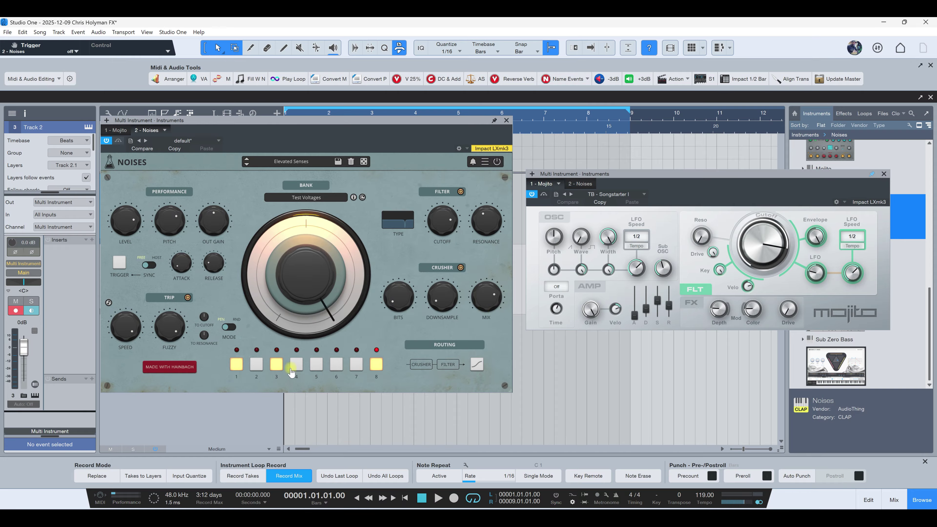
pyautogui.click(258, 369)
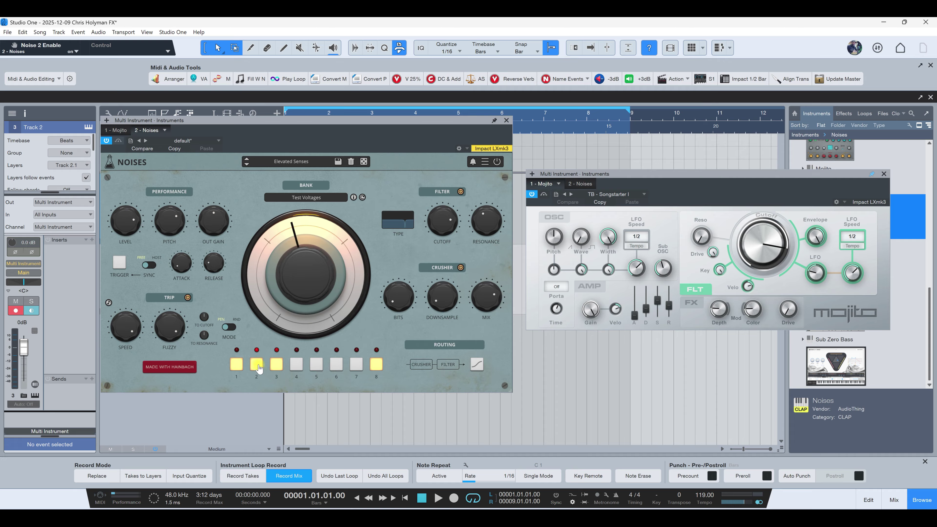